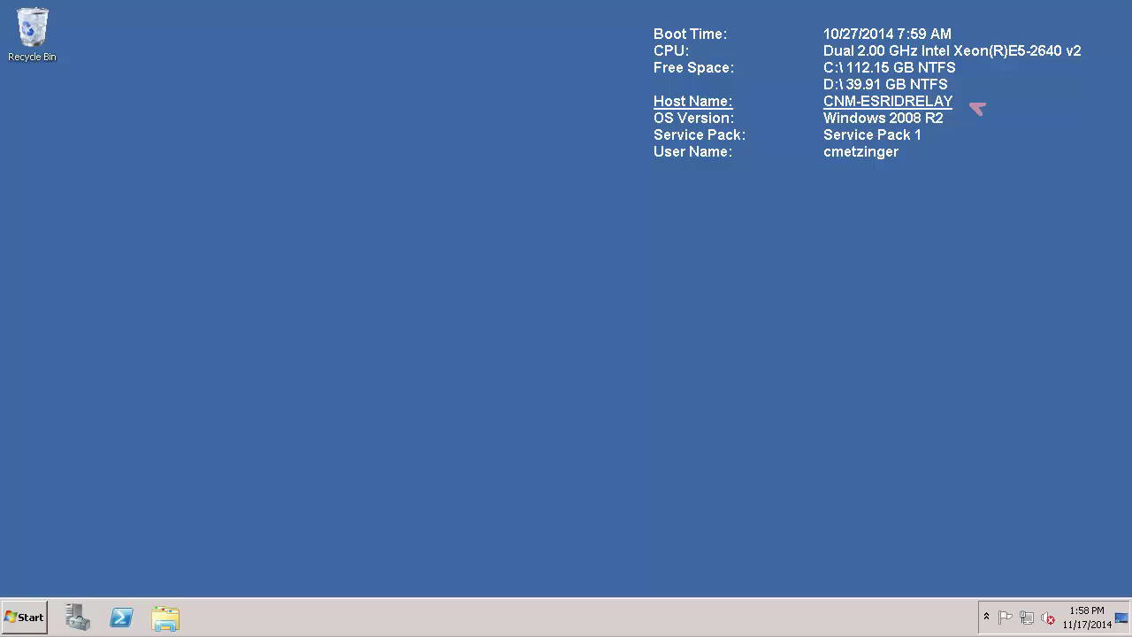
pyautogui.moveTo(983, 112); pyautogui.dragTo(1067, 141)
pyautogui.click(27, 617)
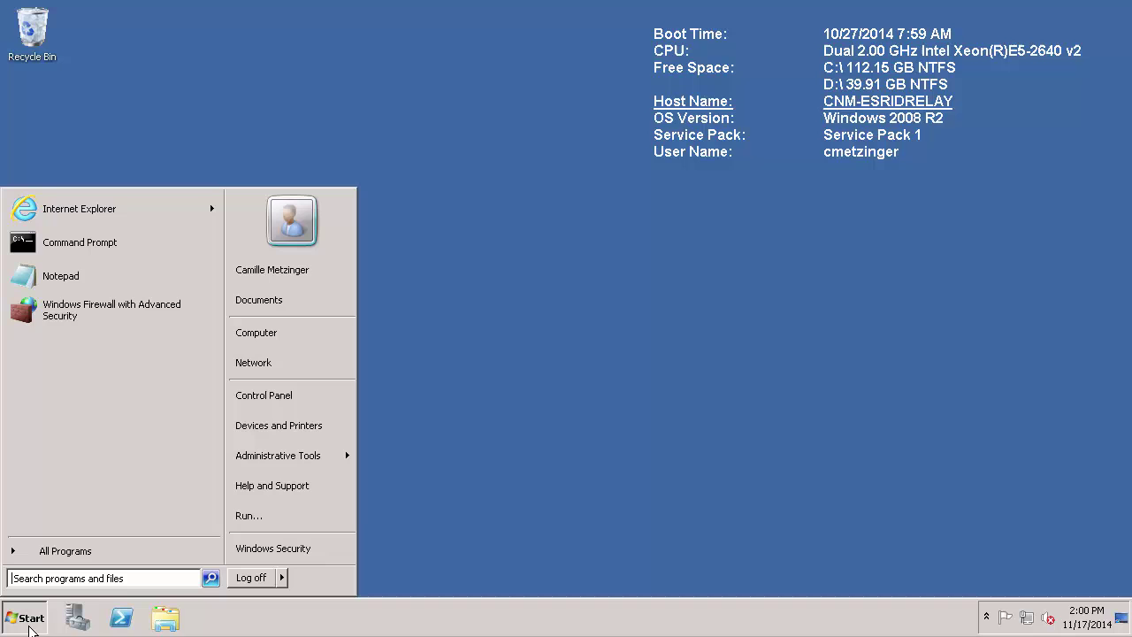
pyautogui.click(100, 209)
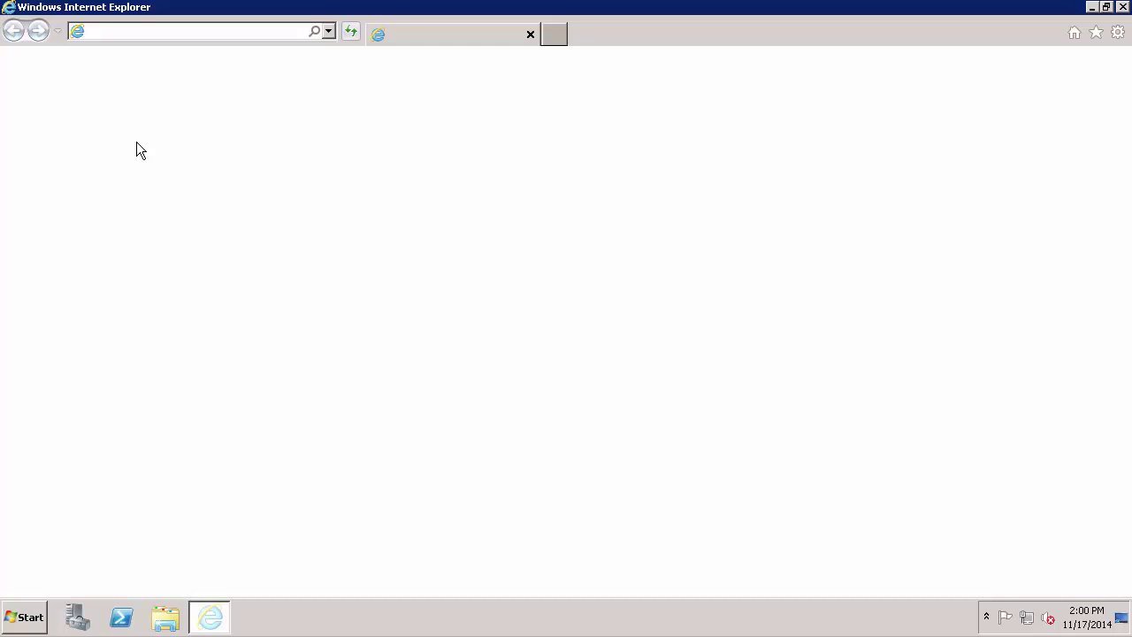
pyautogui.click(226, 34)
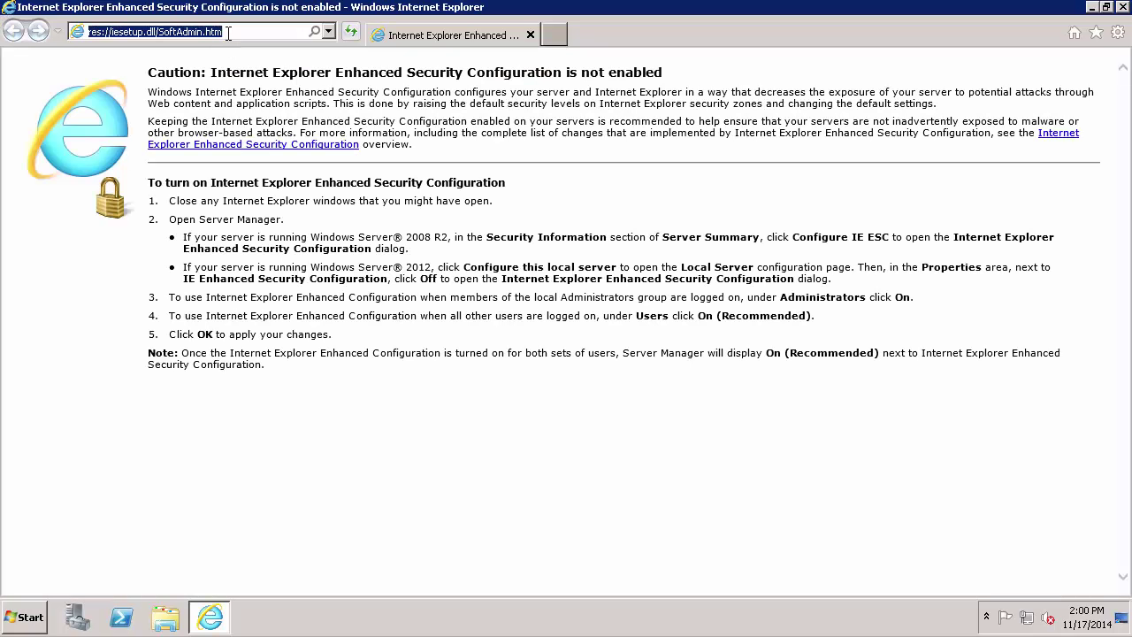
pyautogui.write('https://cnm-esriiportal.osisoft.int/pigeoportal/')
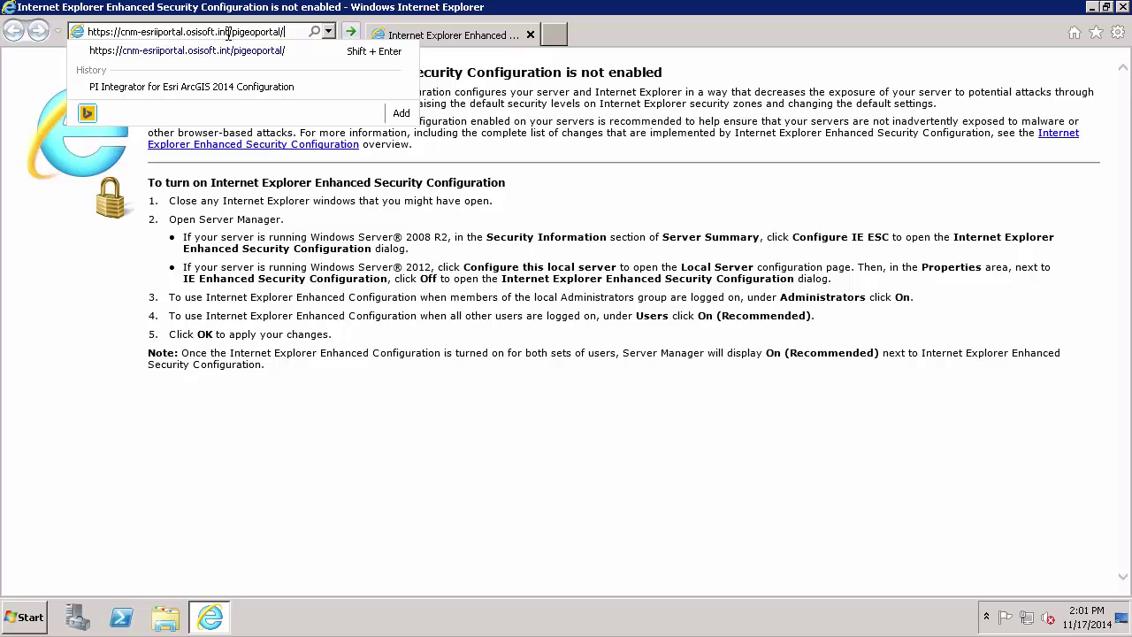
pyautogui.press('Return')
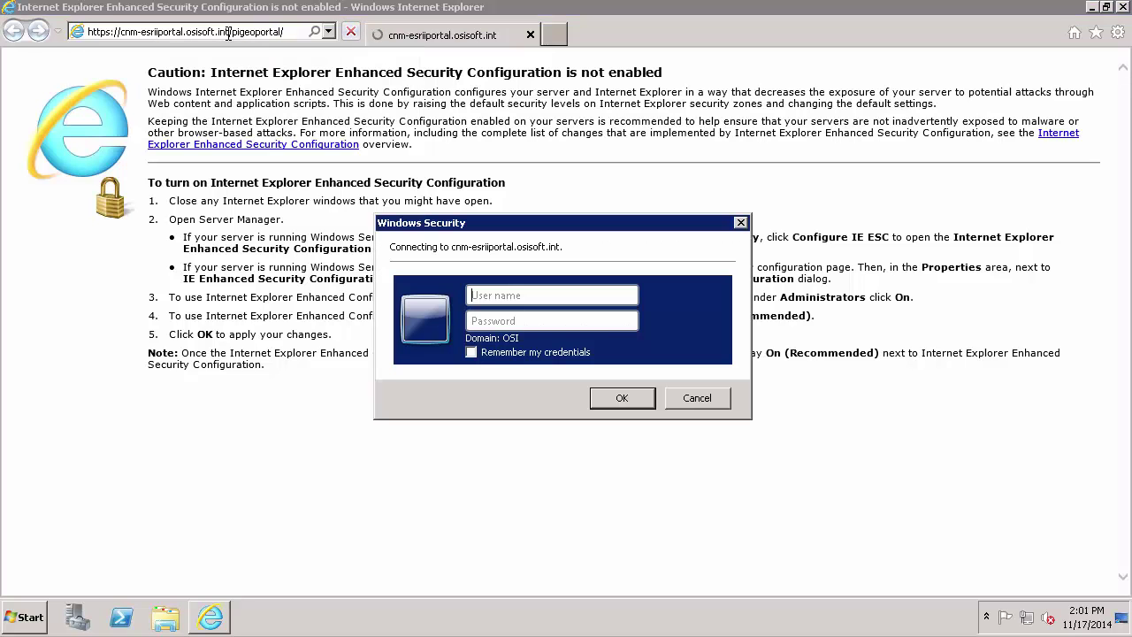
pyautogui.write('cmetzing')
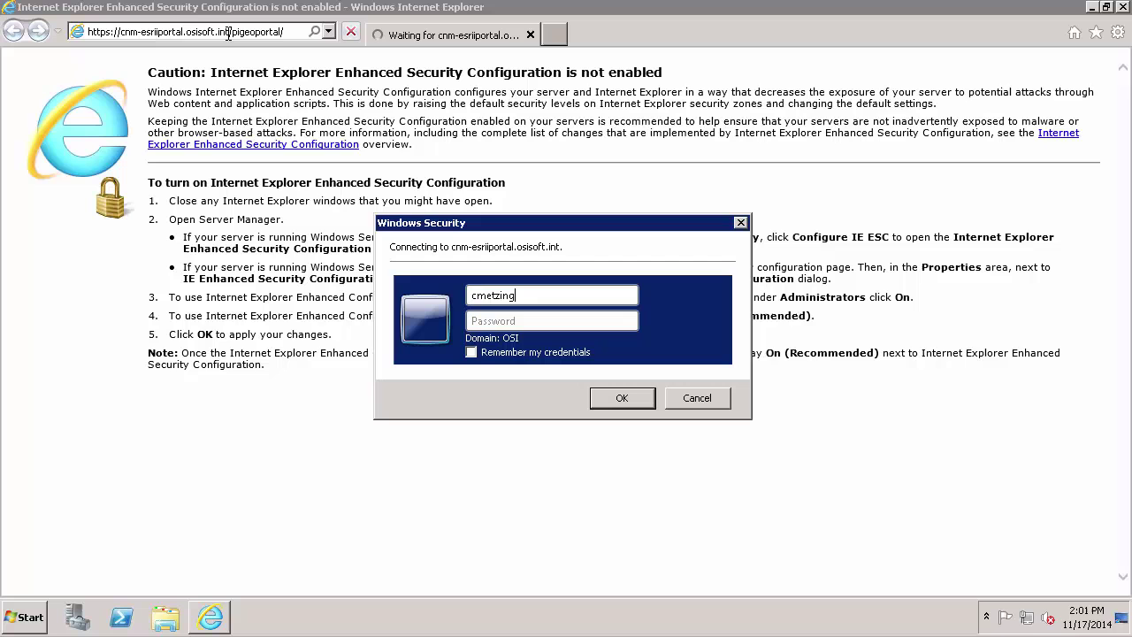
pyautogui.write('er************')
# Sign in to the portal and view the log's ongoing 'Data Relay client unavailable' error.
pyautogui.click(633, 401)
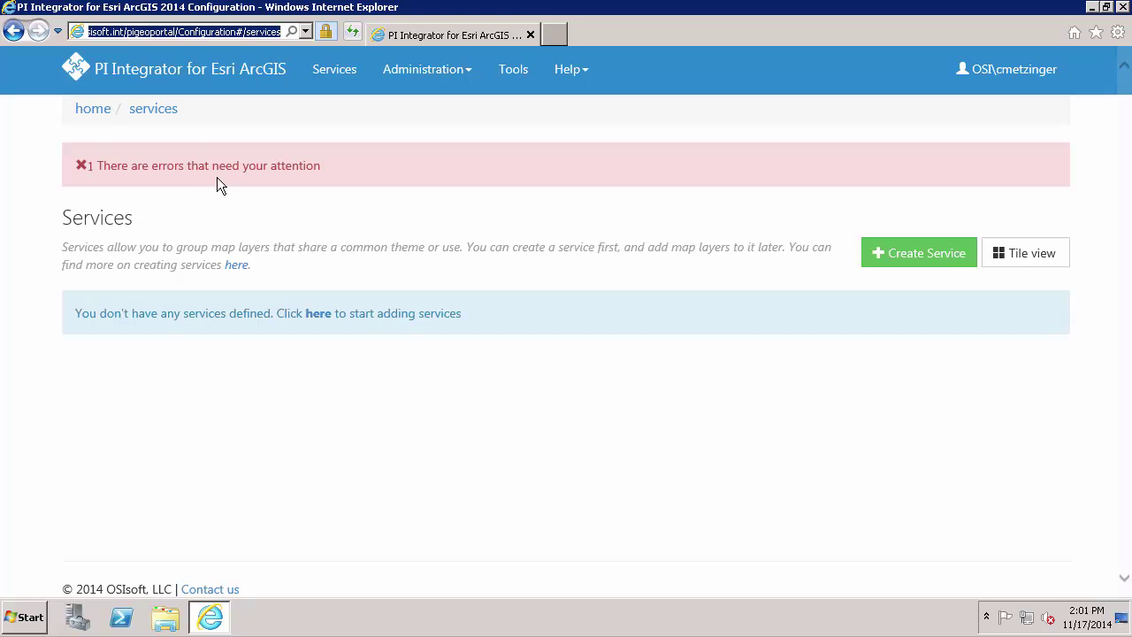
pyautogui.click(83, 165)
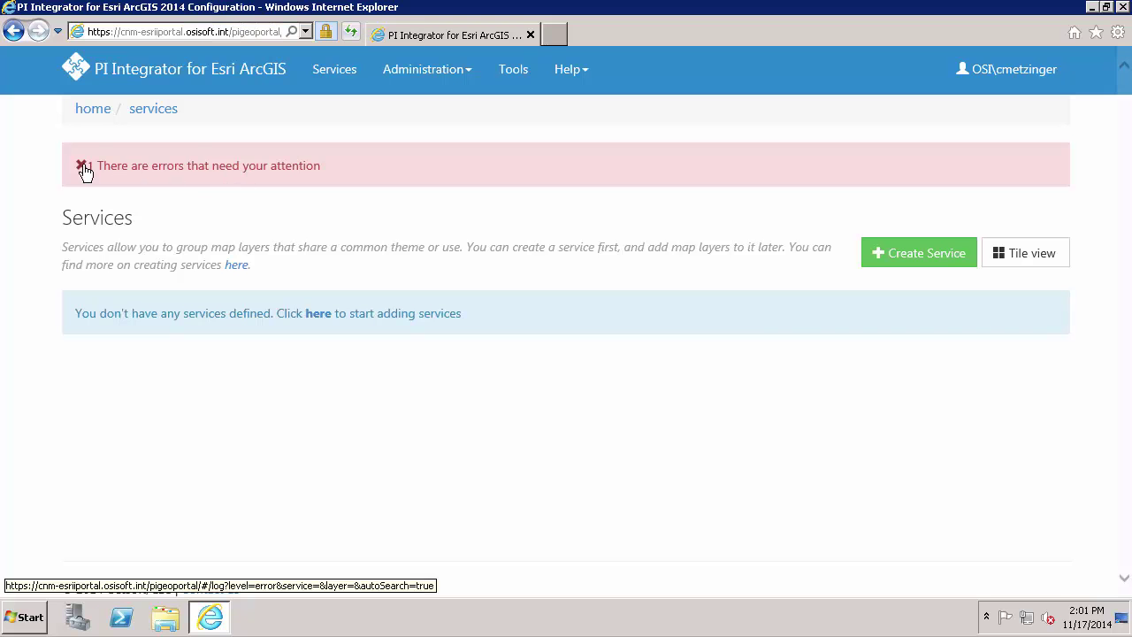
pyautogui.scroll(-1, 364, 375)
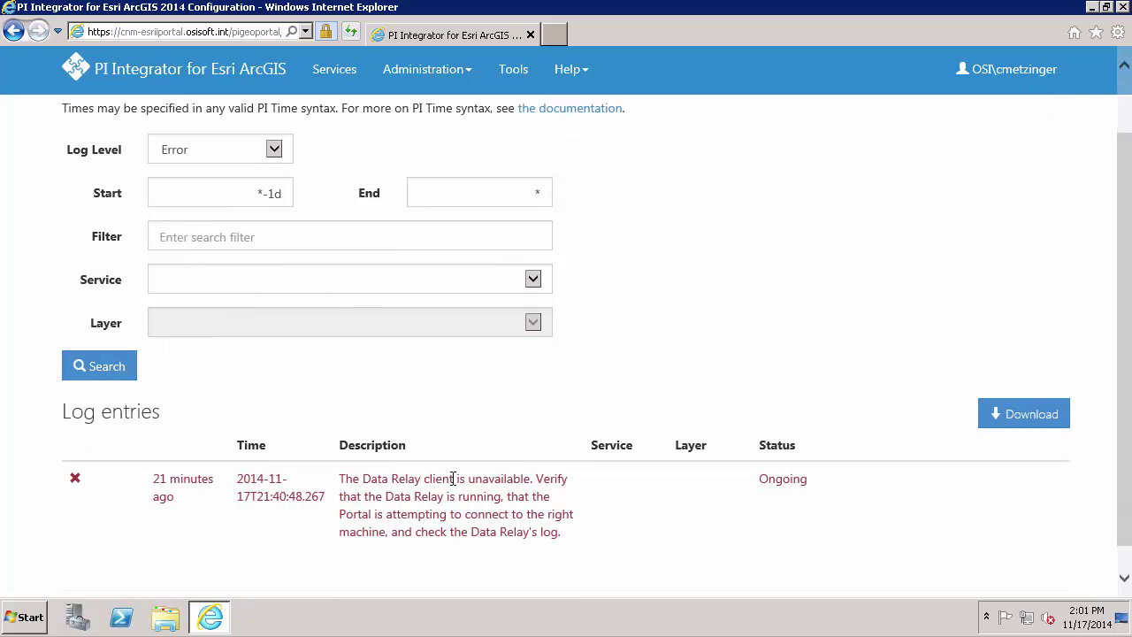
pyautogui.scroll(1, 452, 482)
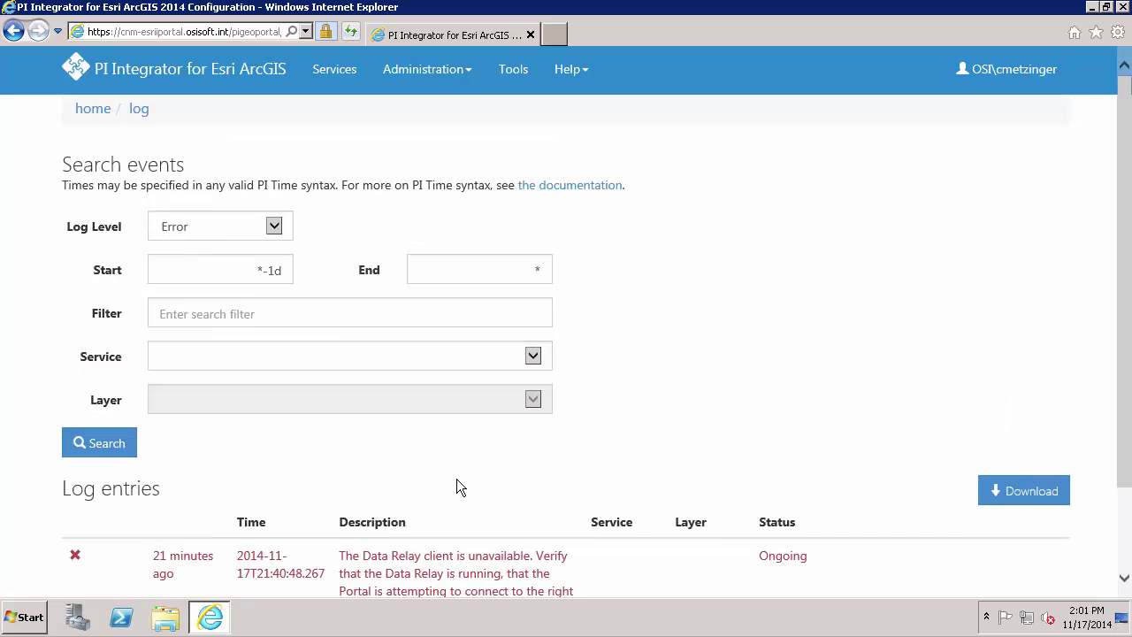
pyautogui.click(471, 78)
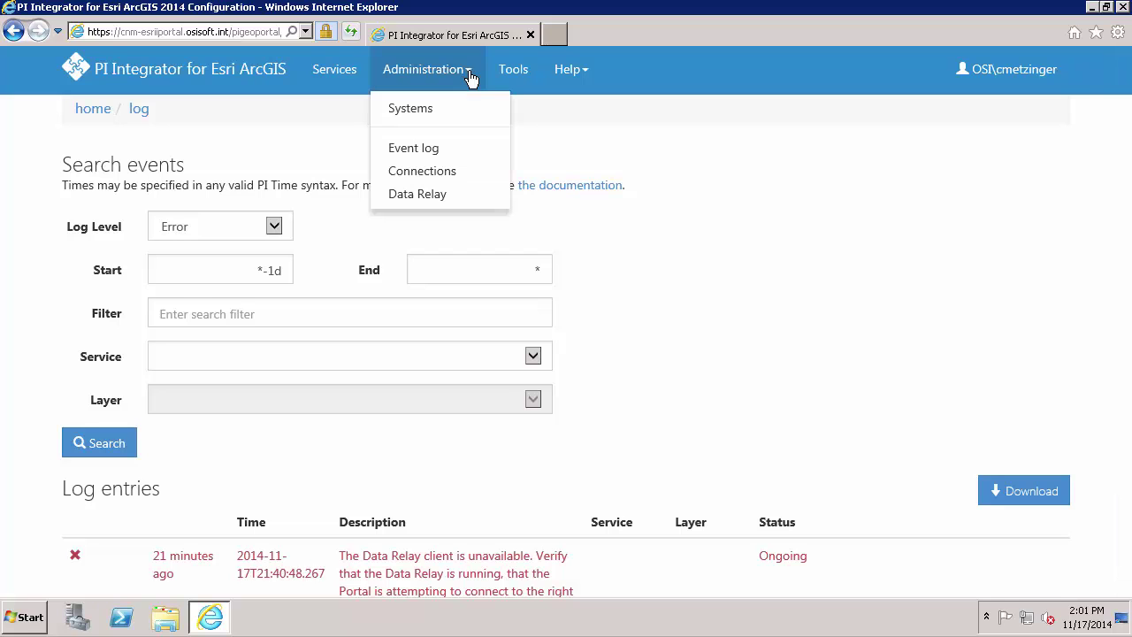
# Download the latest Data Relay 1.0.2.246 installer from the Data Relay page into D:\Install Kits.
pyautogui.click(434, 196)
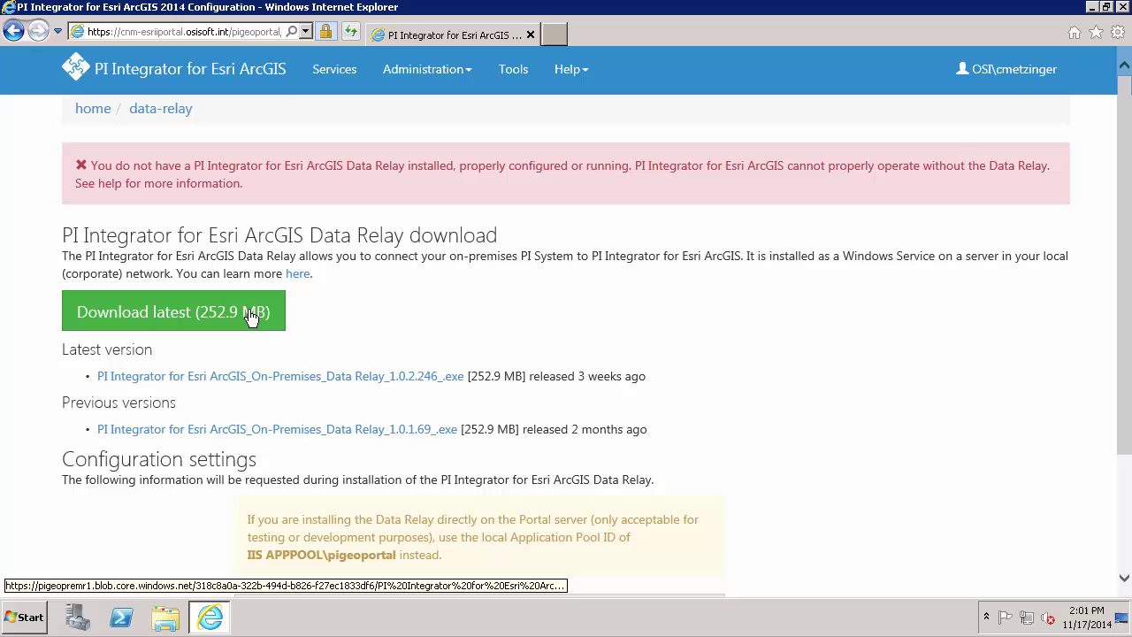
pyautogui.click(252, 315)
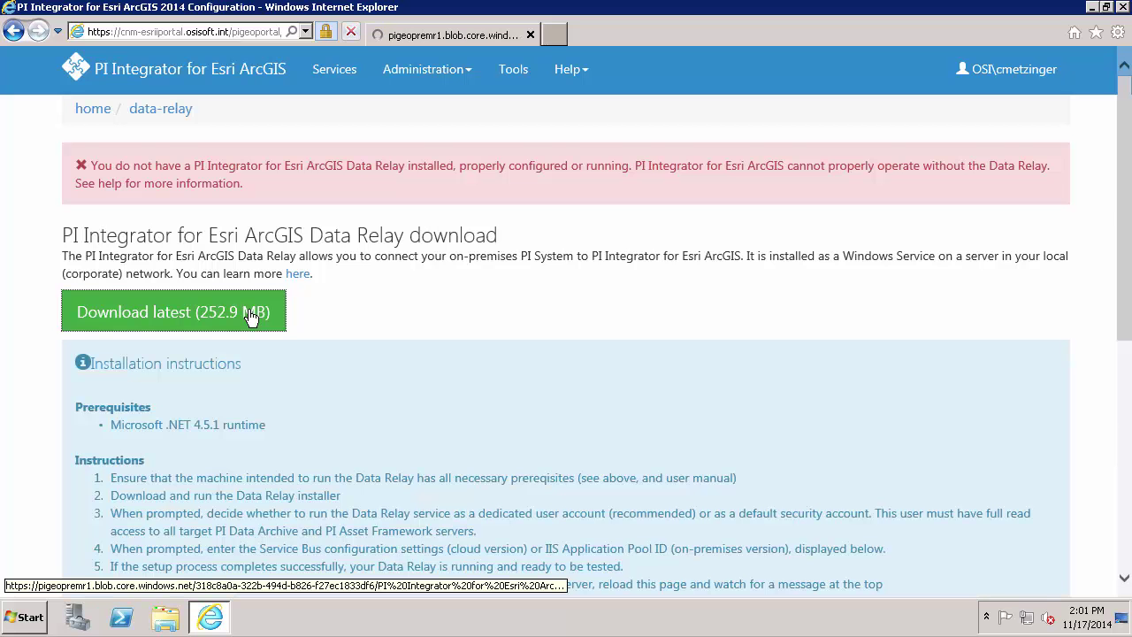
pyautogui.scroll(-2, 571, 414)
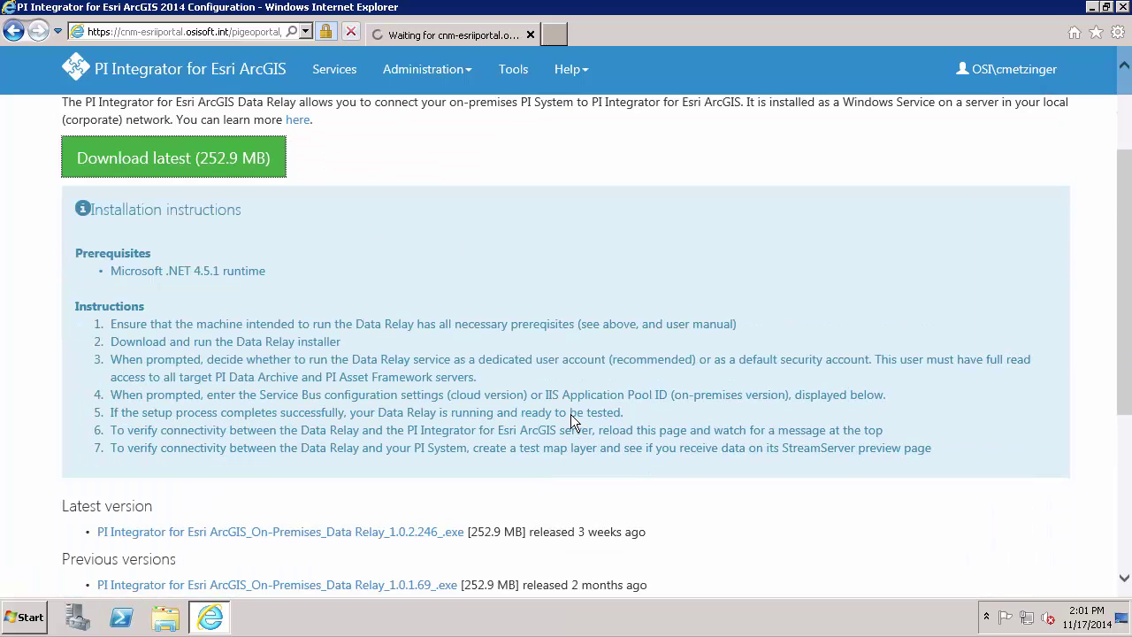
pyautogui.scroll(-1, 570, 421)
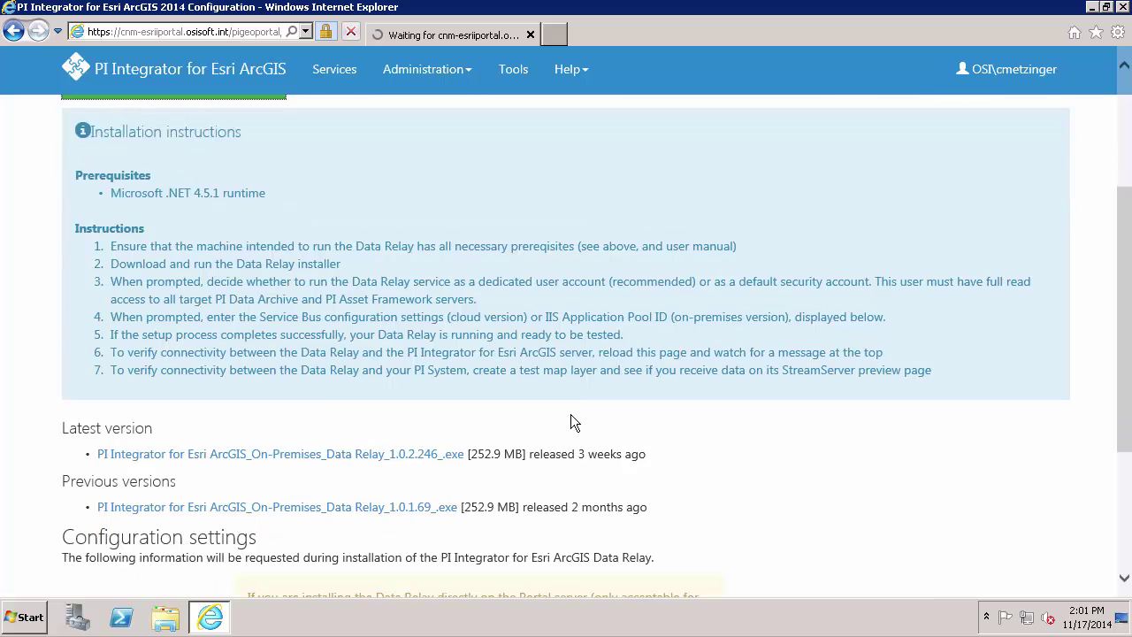
pyautogui.scroll(-1, 570, 421)
pyautogui.scroll(-4, 570, 415)
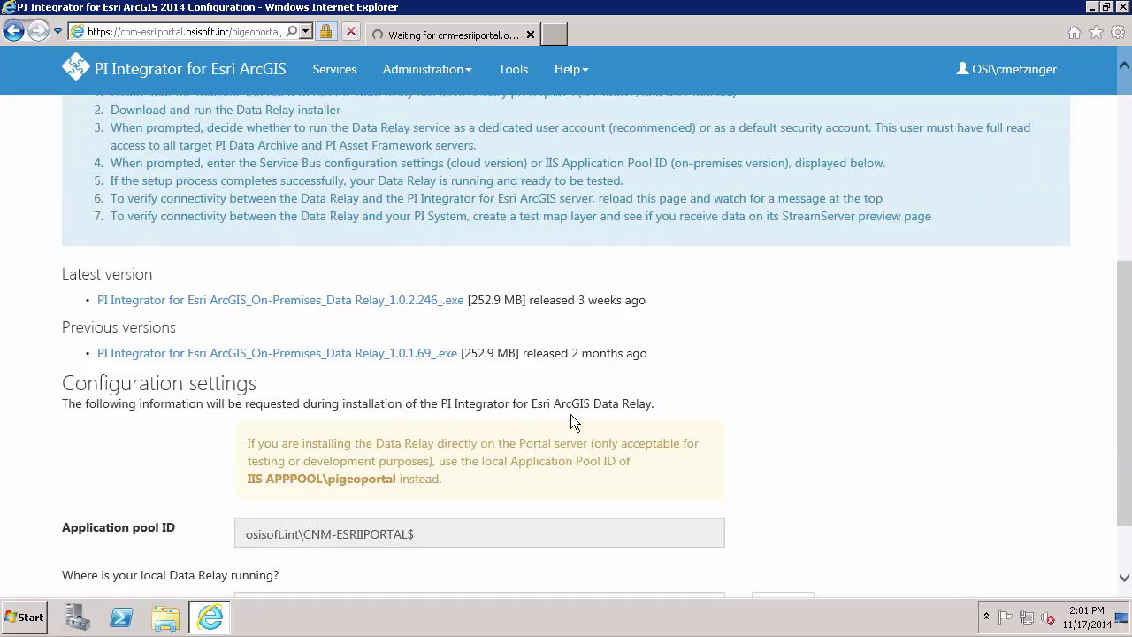
pyautogui.scroll(6, 570, 416)
pyautogui.scroll(1, 571, 414)
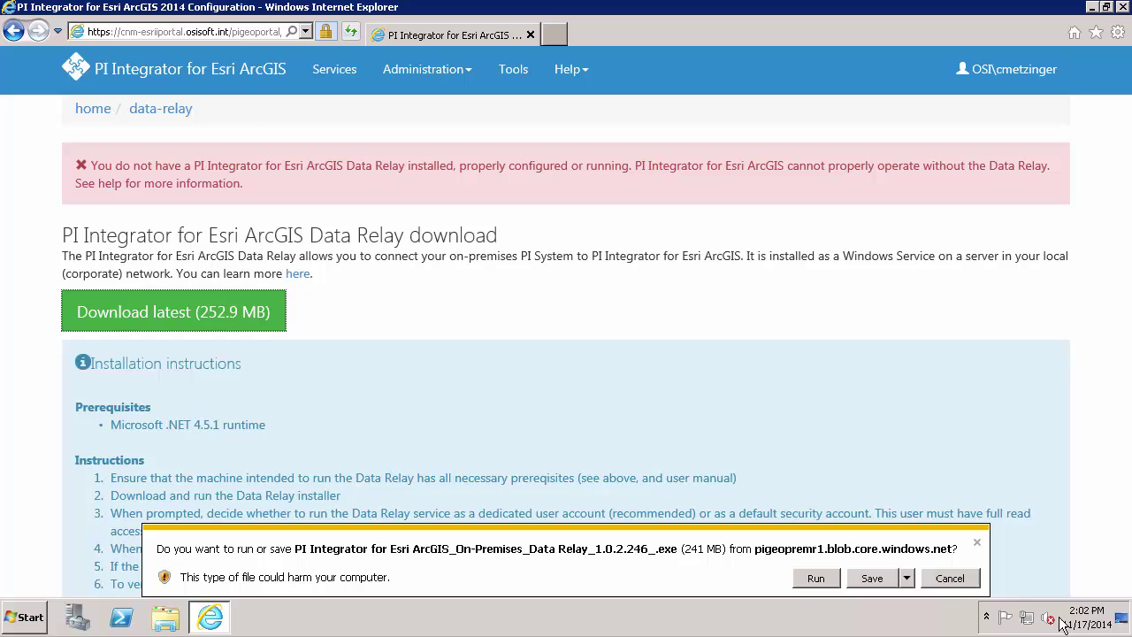
pyautogui.click(909, 580)
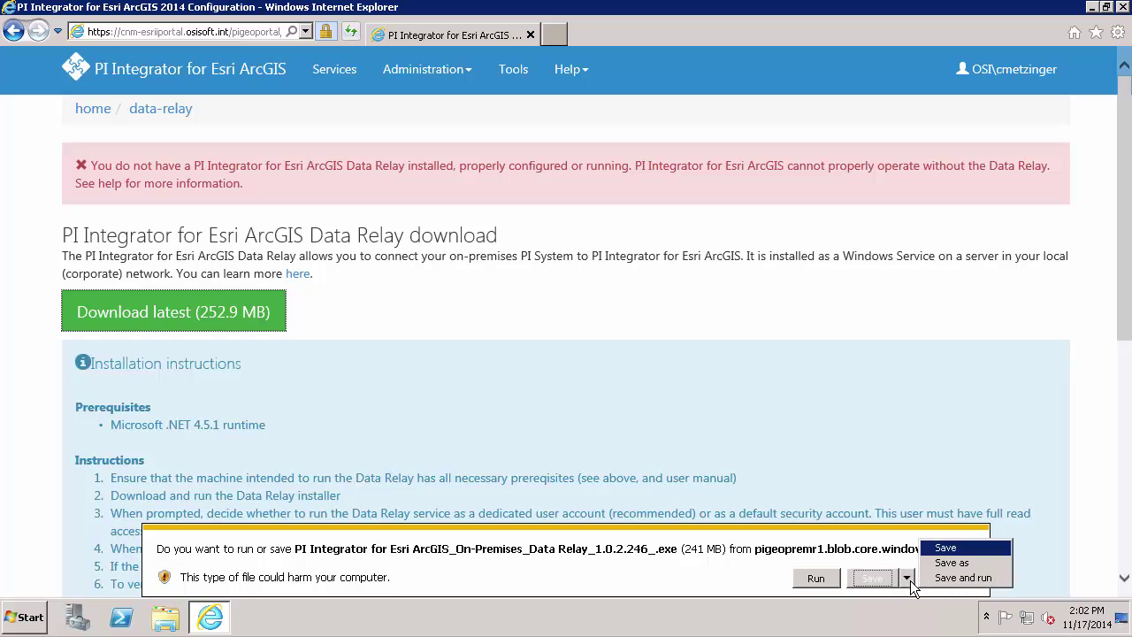
pyautogui.click(951, 564)
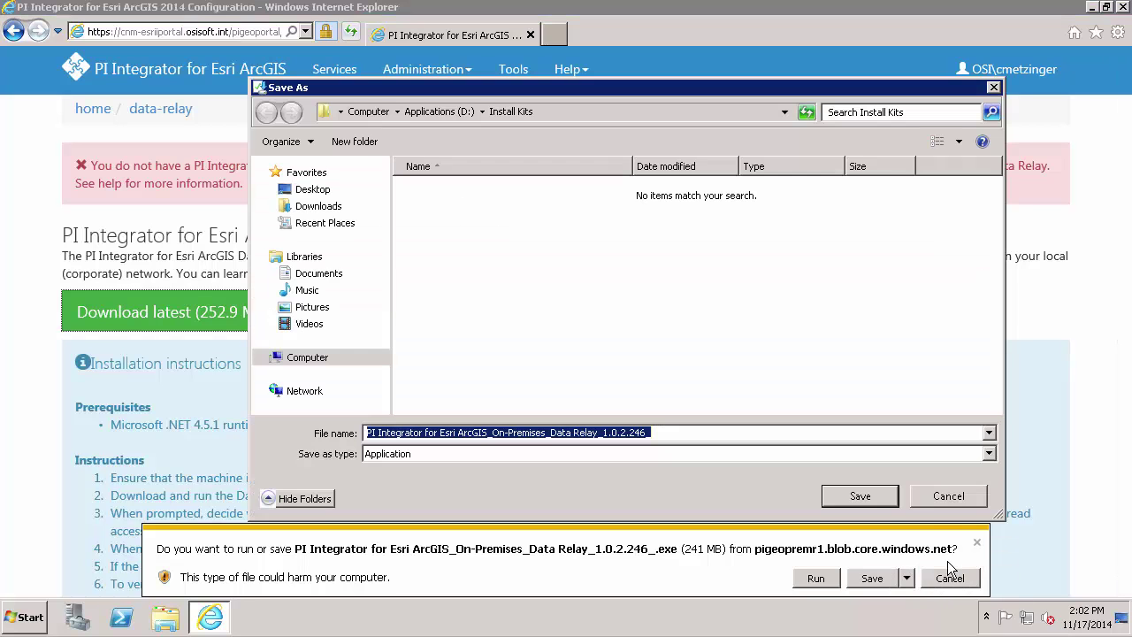
pyautogui.click(863, 498)
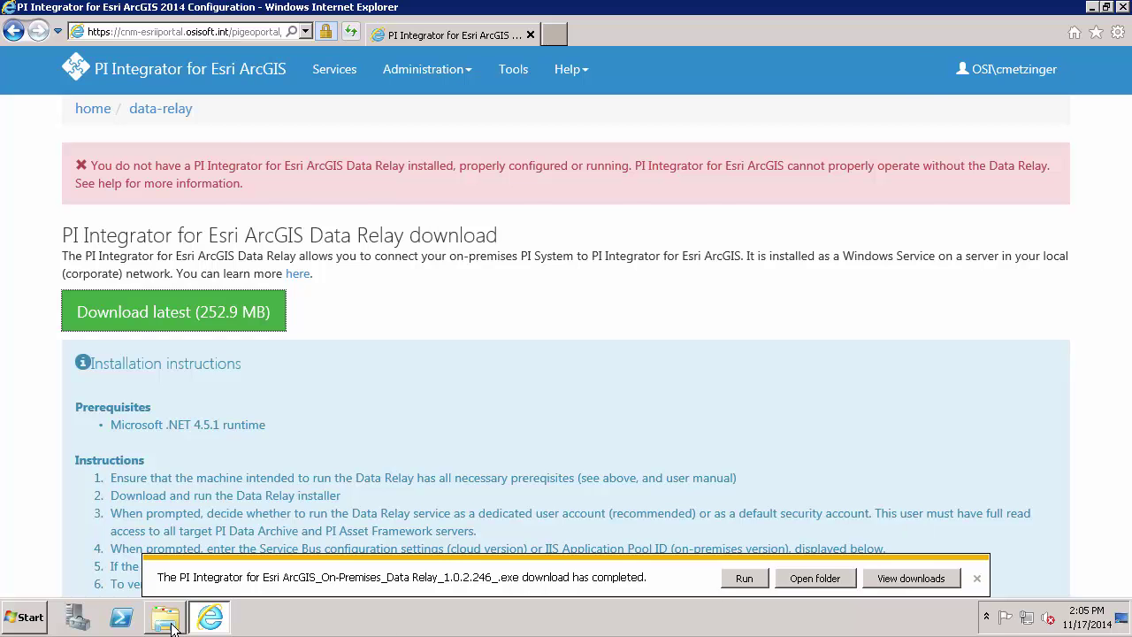
# Run the Data Relay installer in D:\Install Kits as administrator from Windows Explorer.
pyautogui.click(168, 619)
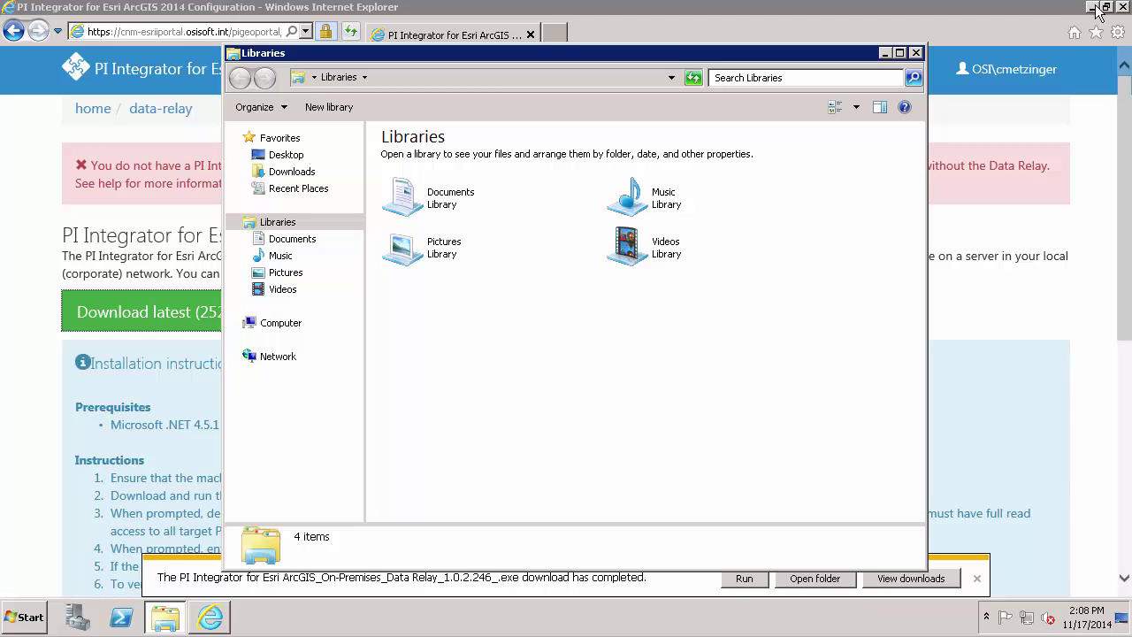
pyautogui.click(1097, 10)
pyautogui.click(287, 324)
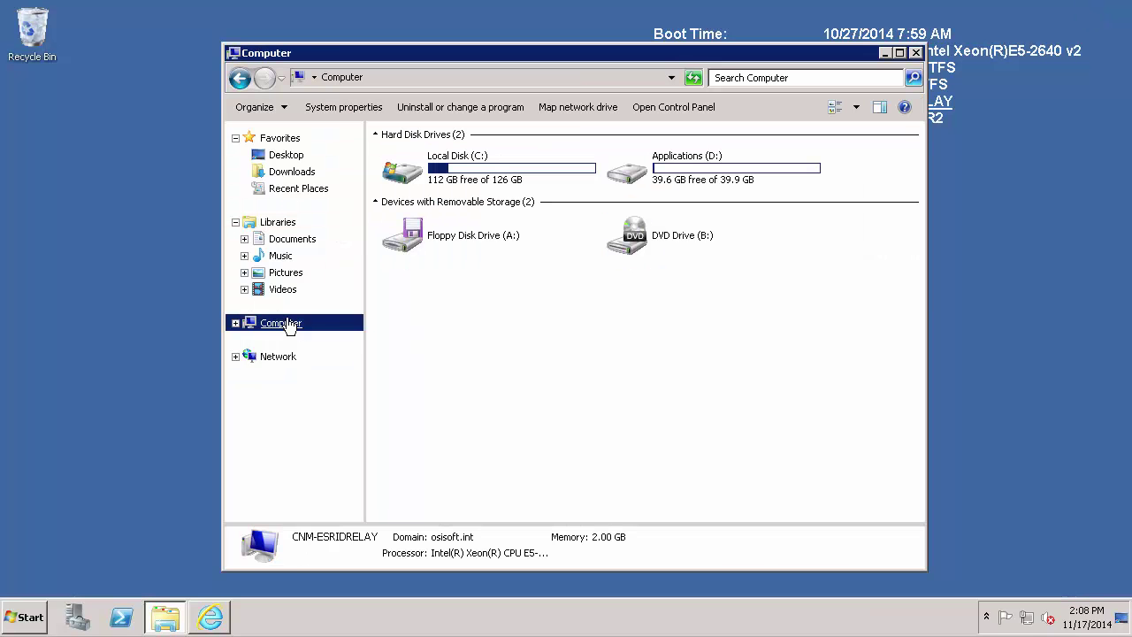
pyautogui.doubleClick(705, 170)
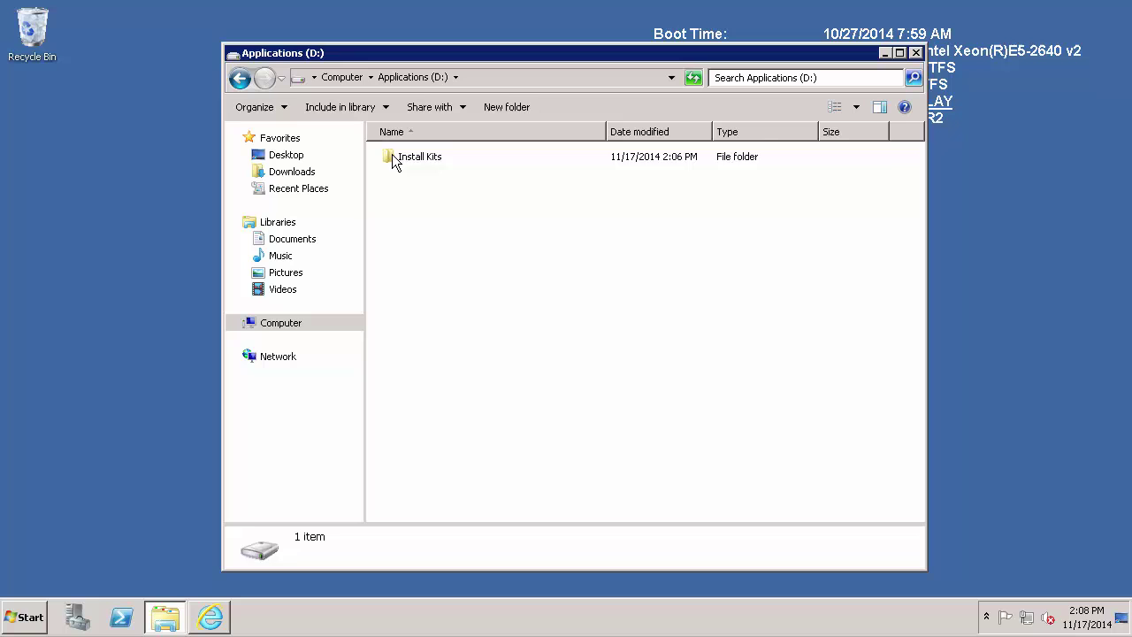
pyautogui.doubleClick(416, 157)
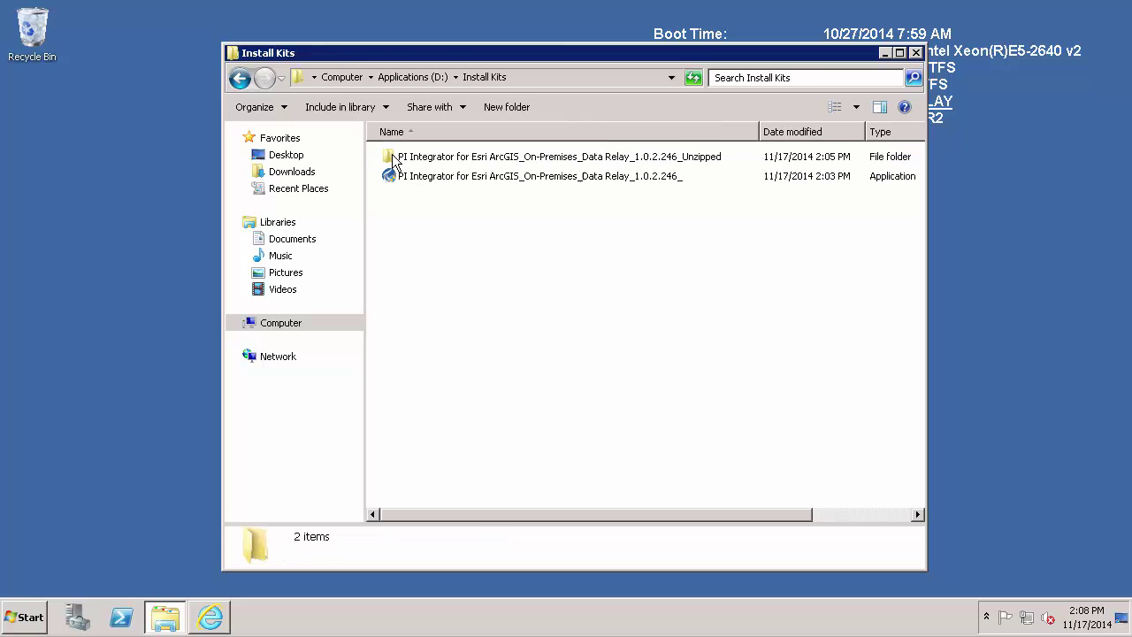
pyautogui.rightClick(599, 175)
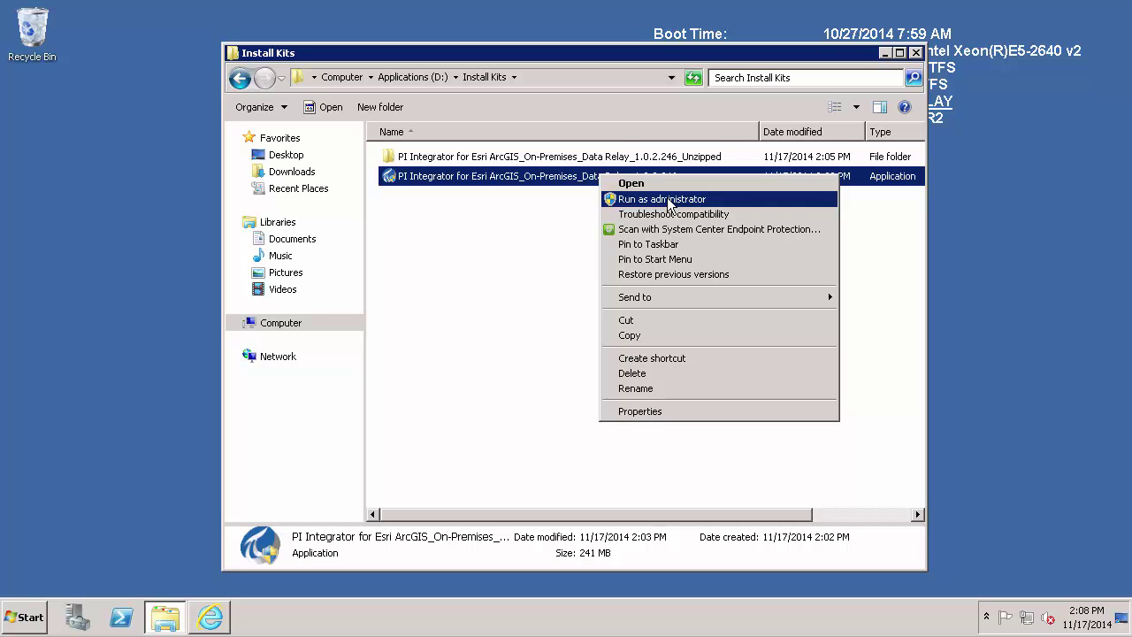
pyautogui.click(668, 201)
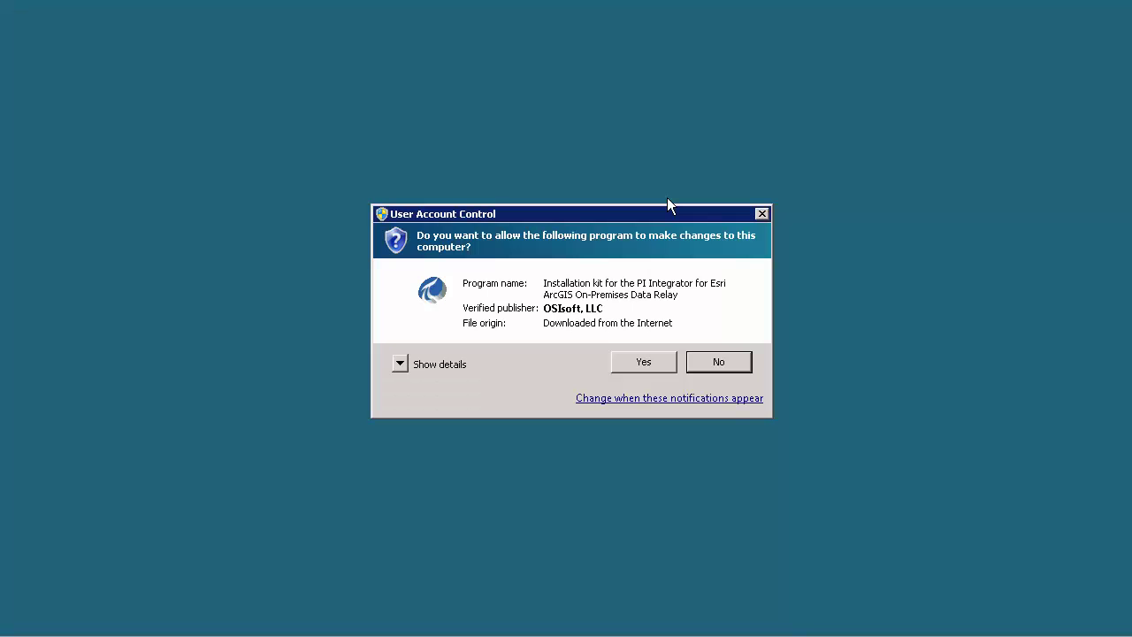
# Approve the UAC prompt and extract the setup files into the unzipped Data Relay folder under D:\Install Kits.
pyautogui.click(632, 358)
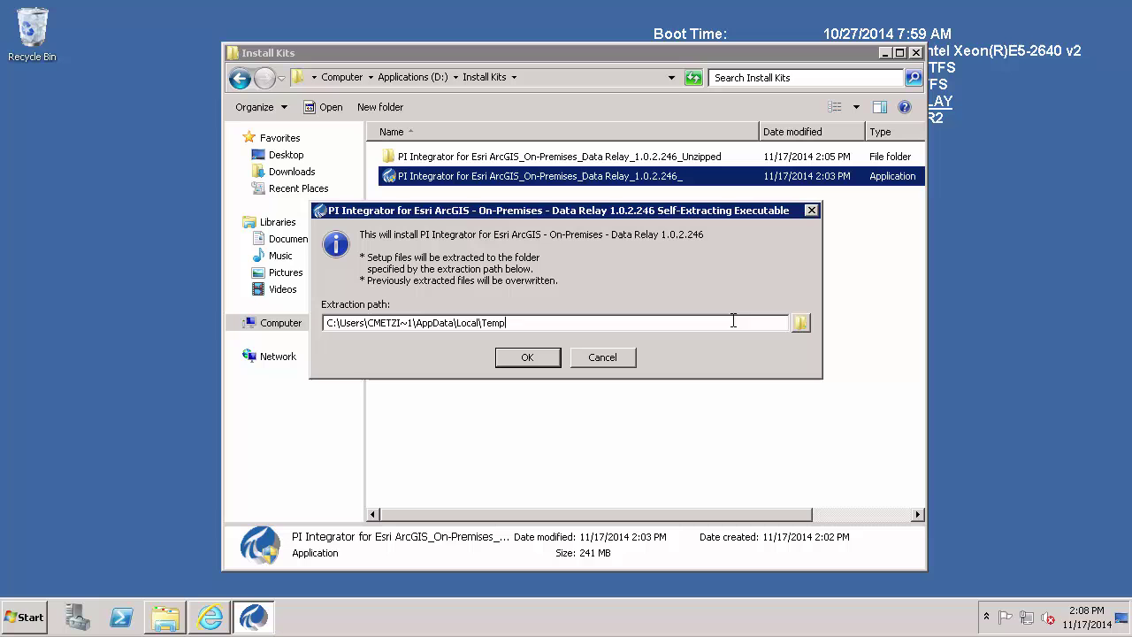
pyautogui.click(801, 323)
pyautogui.click(464, 347)
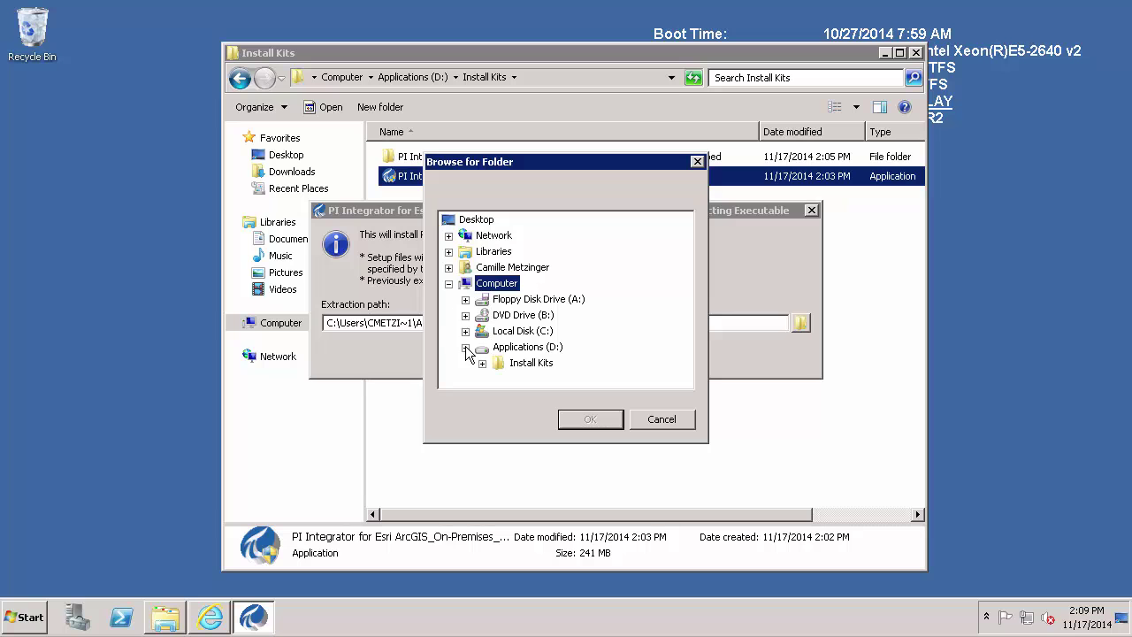
pyautogui.click(482, 362)
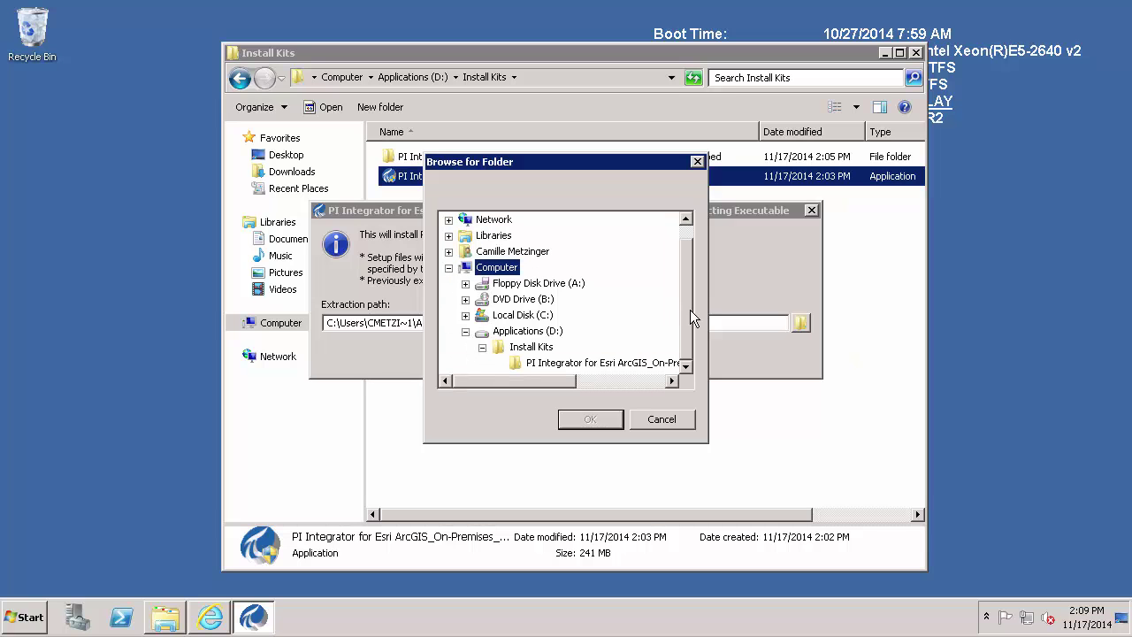
pyautogui.click(622, 370)
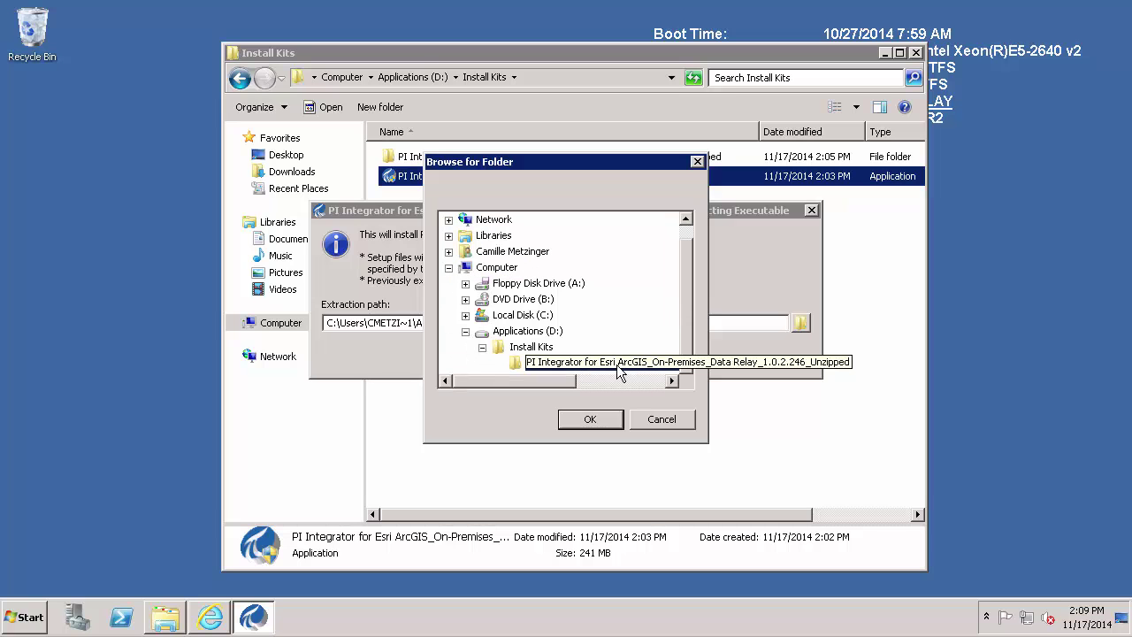
pyautogui.click(589, 419)
pyautogui.click(533, 357)
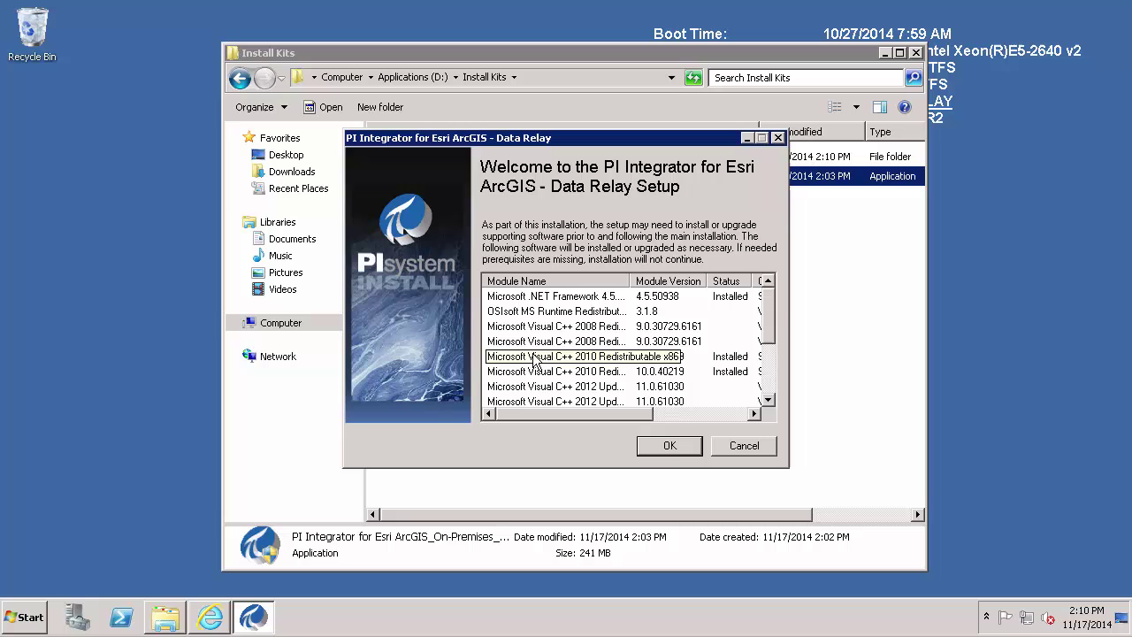
# Accept the prerequisite list and move the PIHOME and PIHOME64 directories from drive C to D.
pyautogui.click(670, 448)
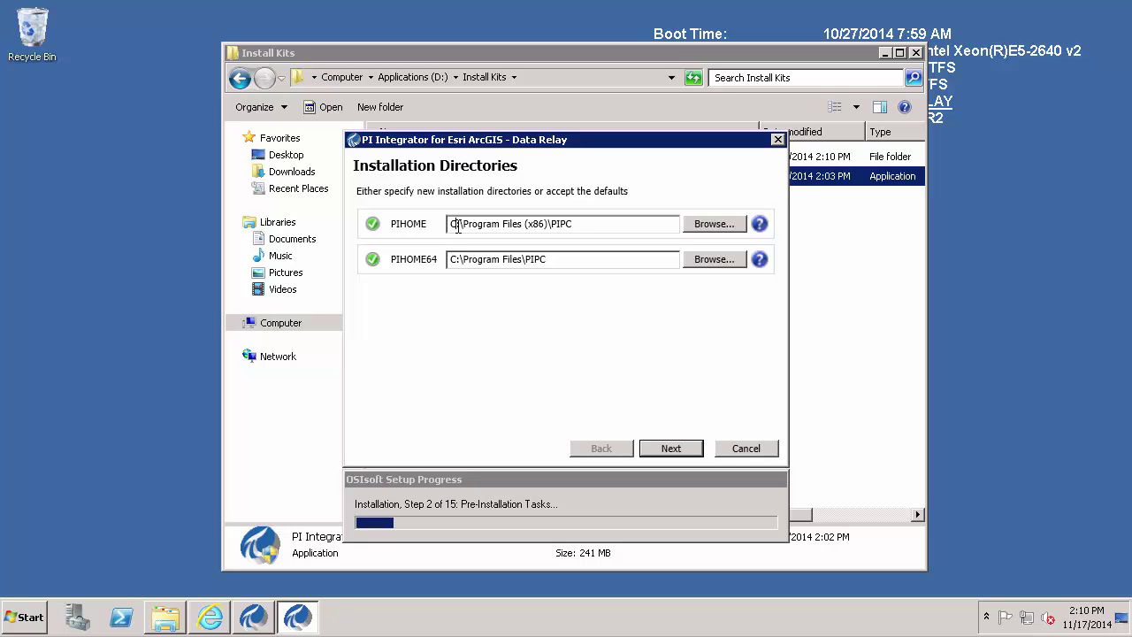
pyautogui.press('BackSpace')
pyautogui.write('D')
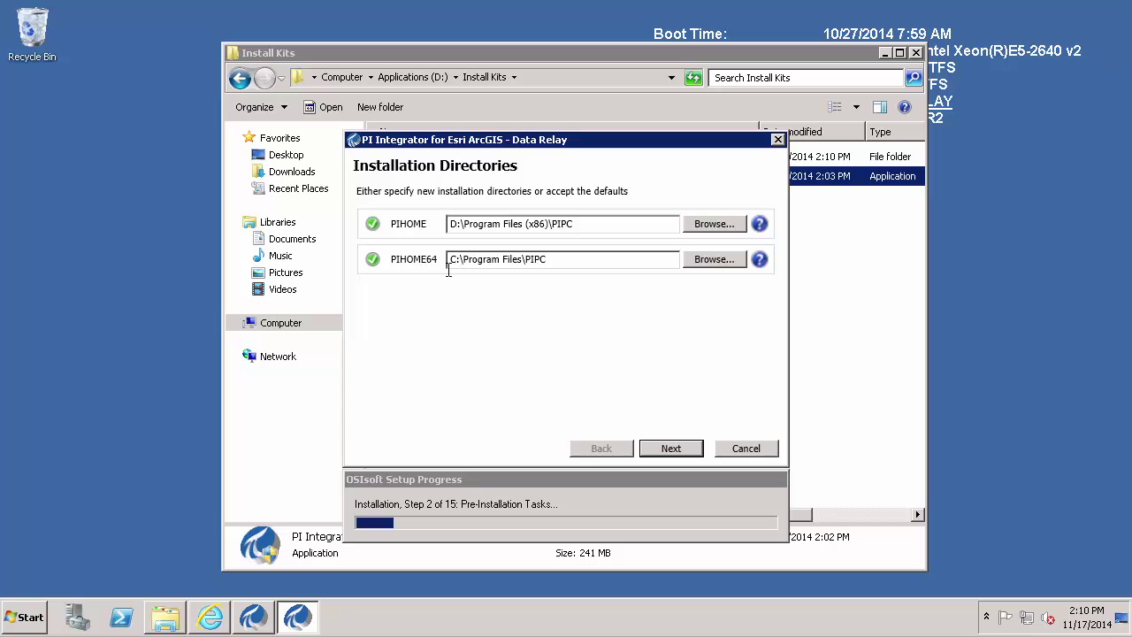
pyautogui.press('Delete')
pyautogui.write('D')
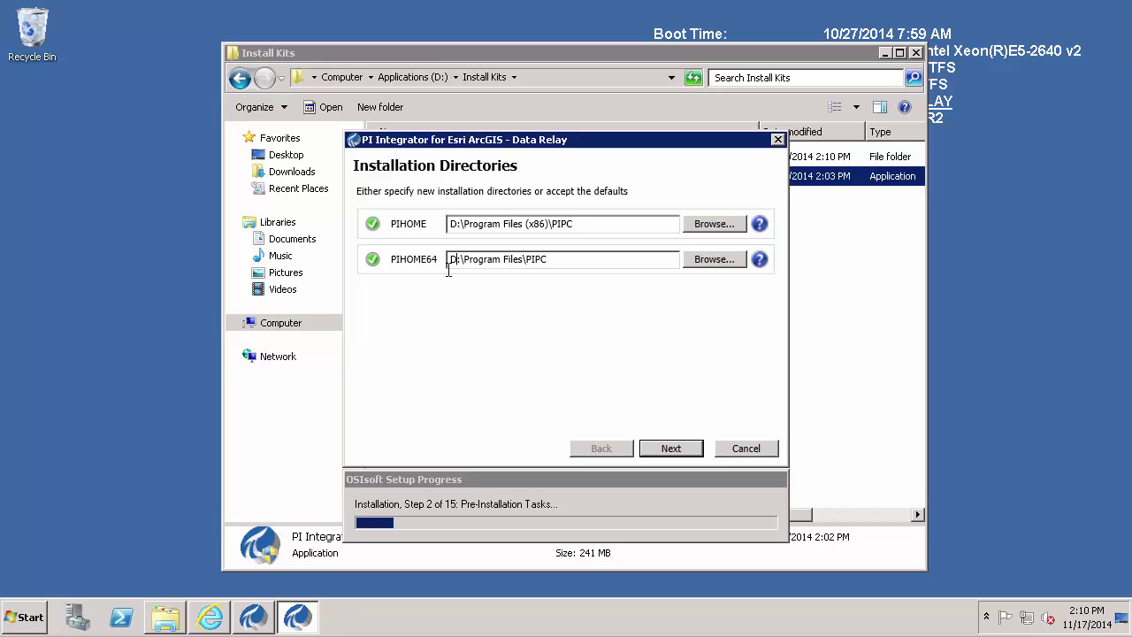
# Set the default PI Server to CNM-DataArchive and the default AF Server to CNM-AF.
pyautogui.click(670, 448)
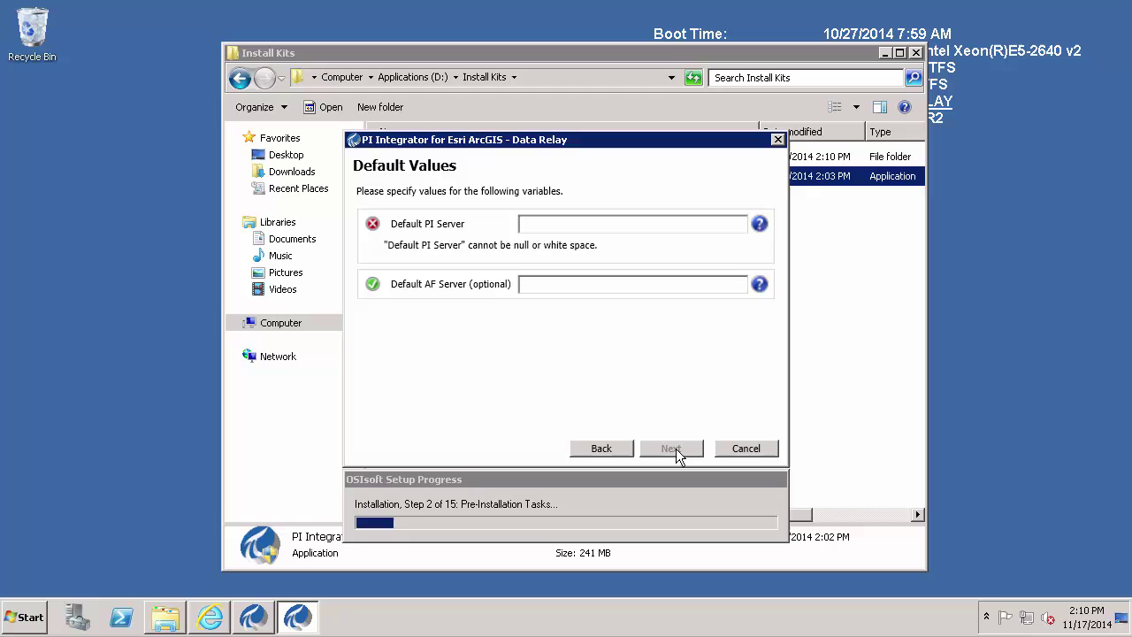
pyautogui.click(622, 226)
pyautogui.write('CNM')
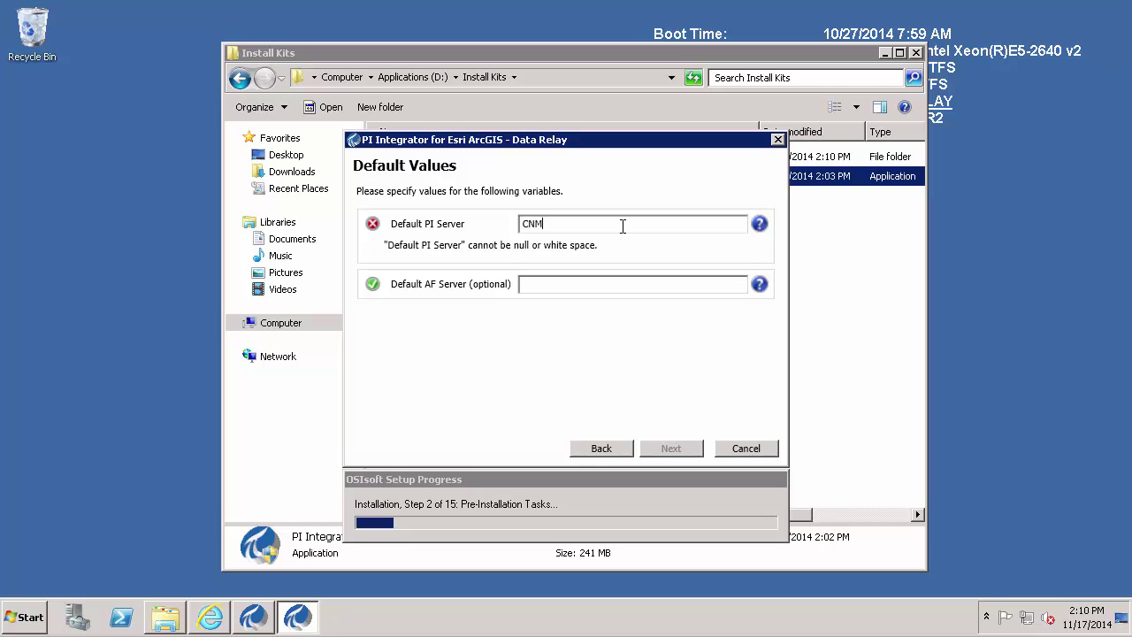
pyautogui.write('-Data')
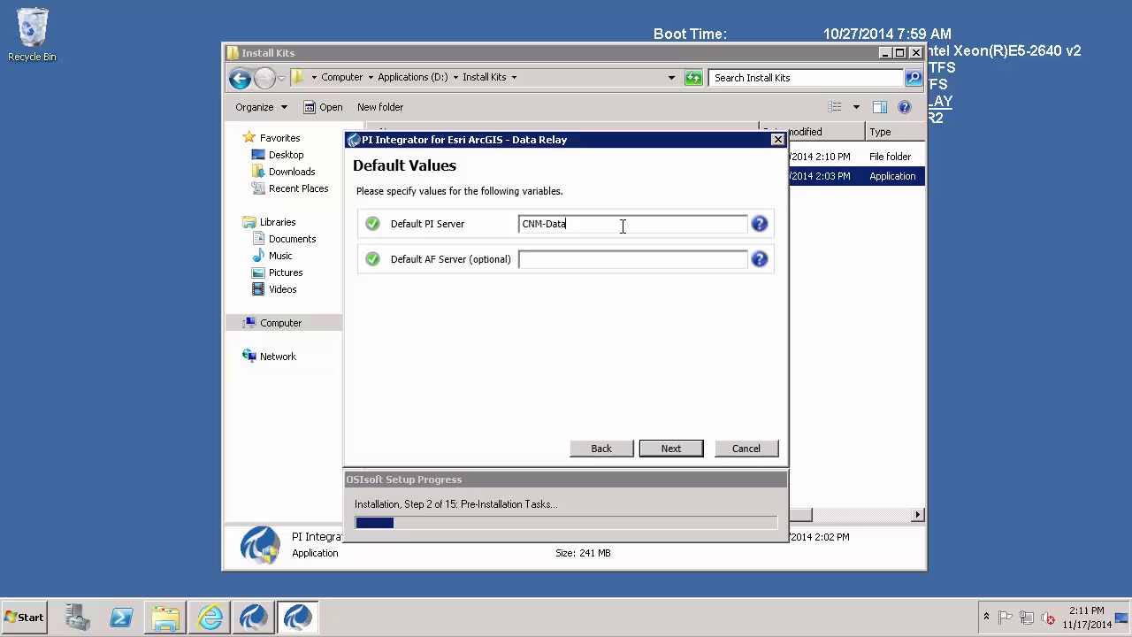
pyautogui.write('Archive')
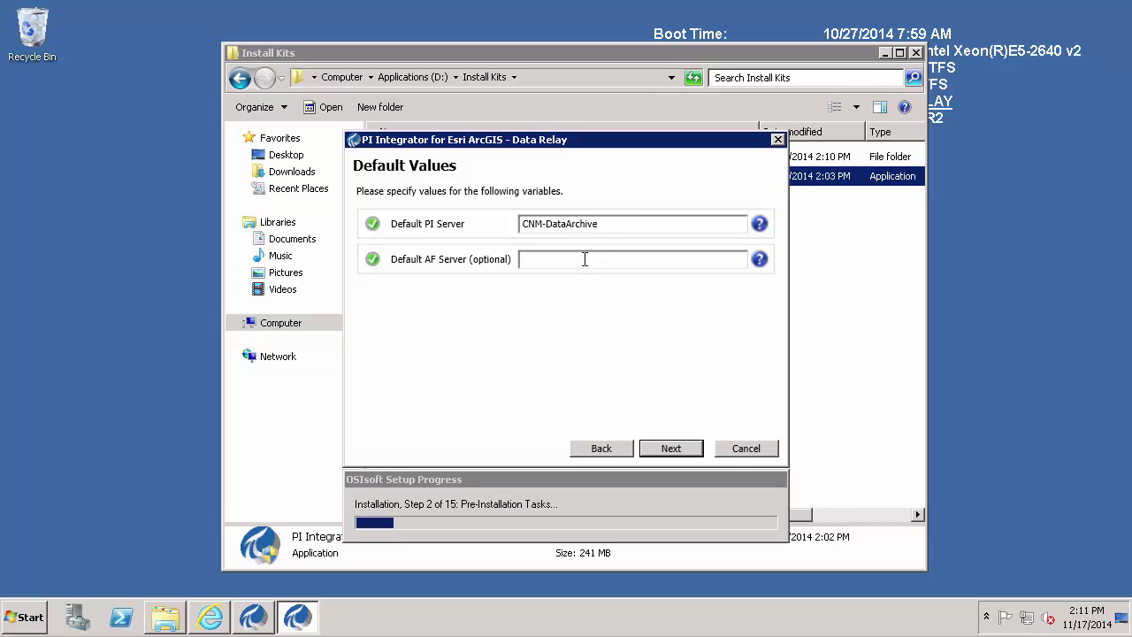
pyautogui.write('CNM-AF')
pyautogui.click(688, 447)
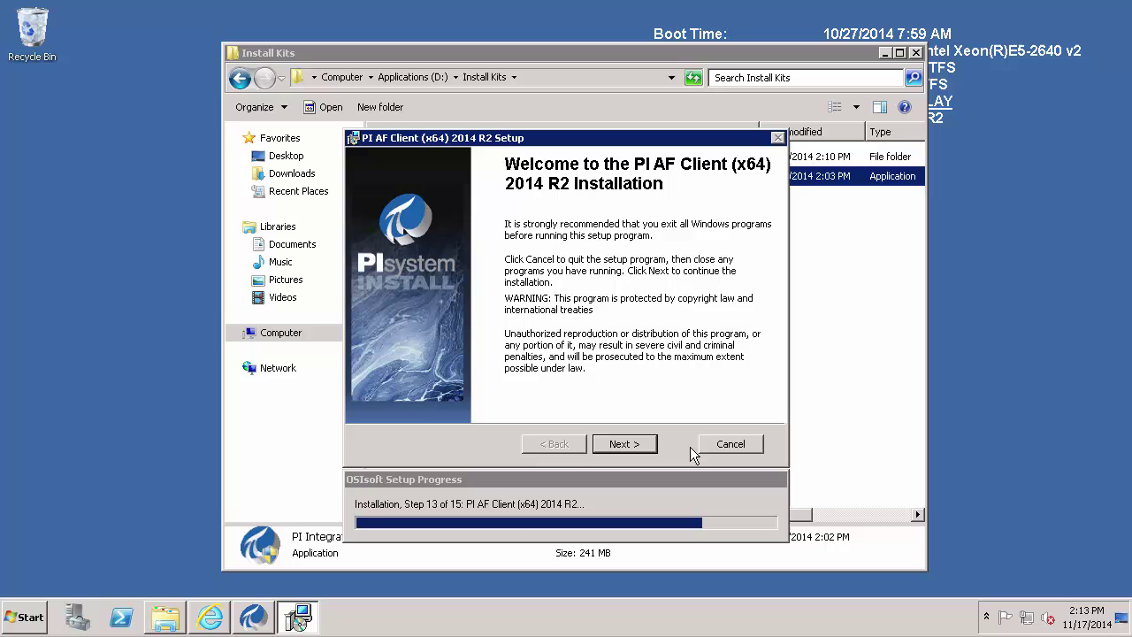
# Accept the AF Client welcome, experience program, drive D destination and CNM-AF system info defaults.
pyautogui.click(635, 446)
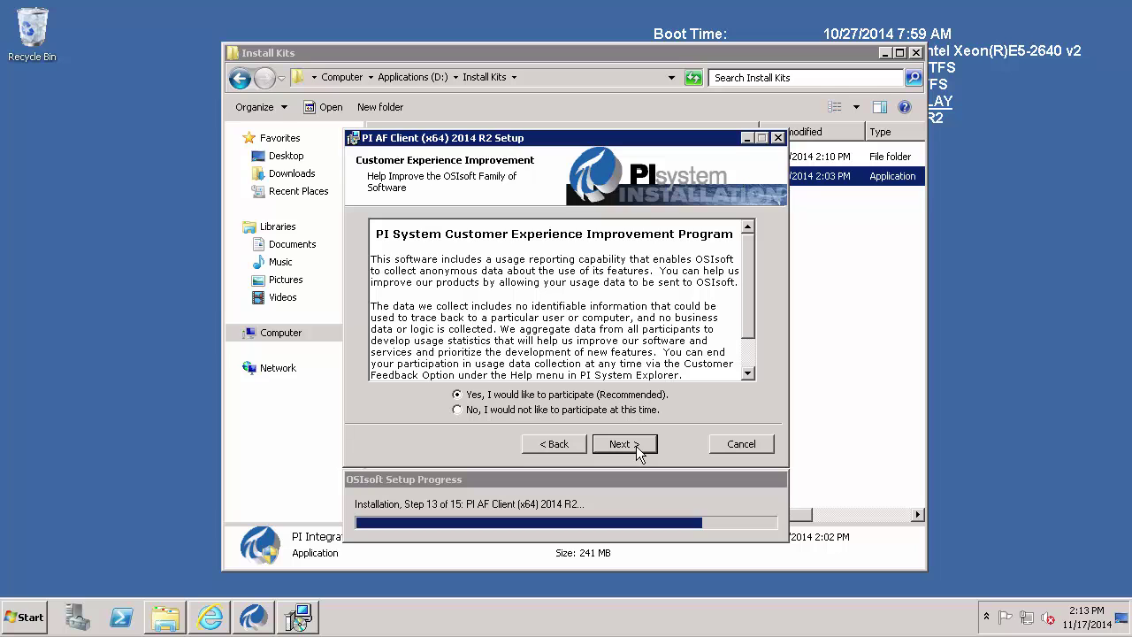
pyautogui.click(635, 445)
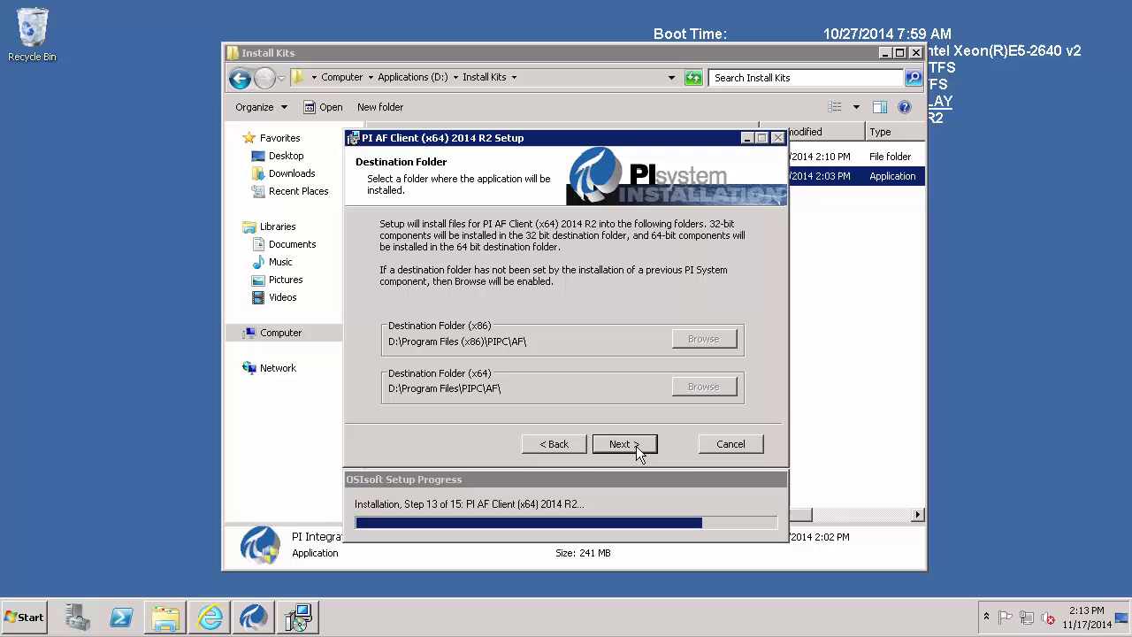
pyautogui.click(635, 445)
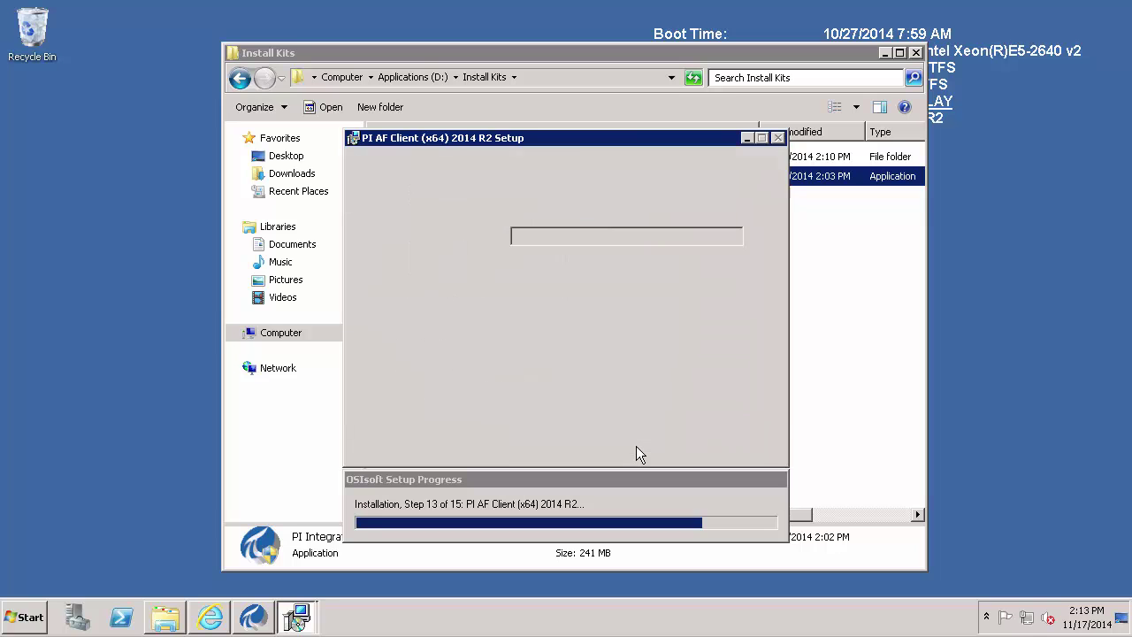
pyautogui.click(636, 446)
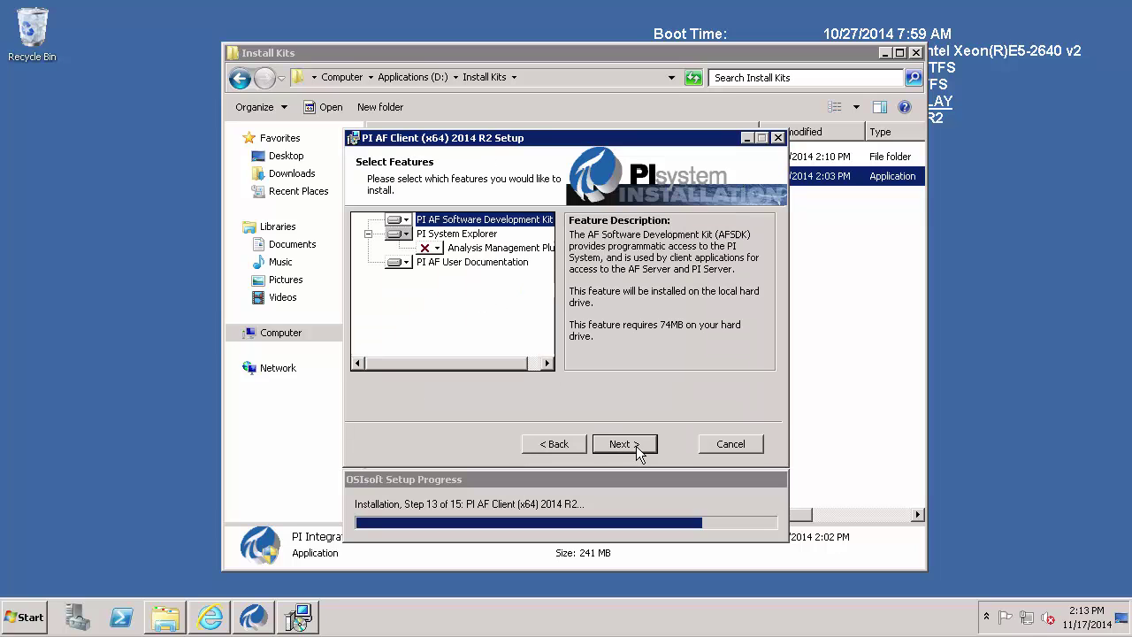
# Set the Analysis Management Plugin to install locally and review the ready-to-install summary.
pyautogui.click(434, 249)
pyautogui.click(457, 265)
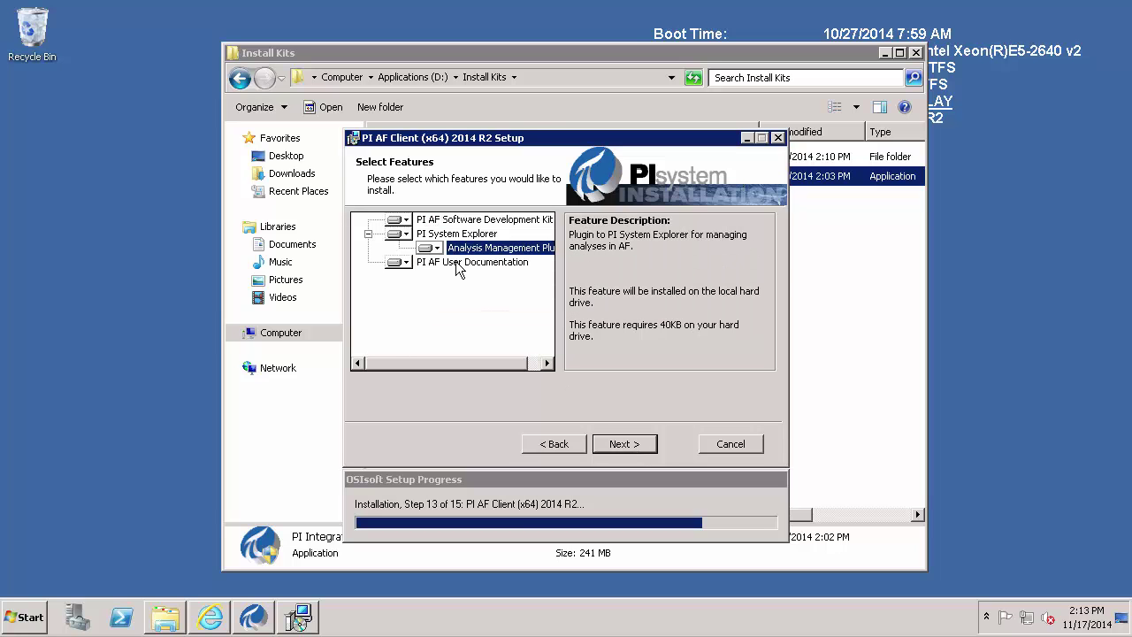
pyautogui.click(633, 447)
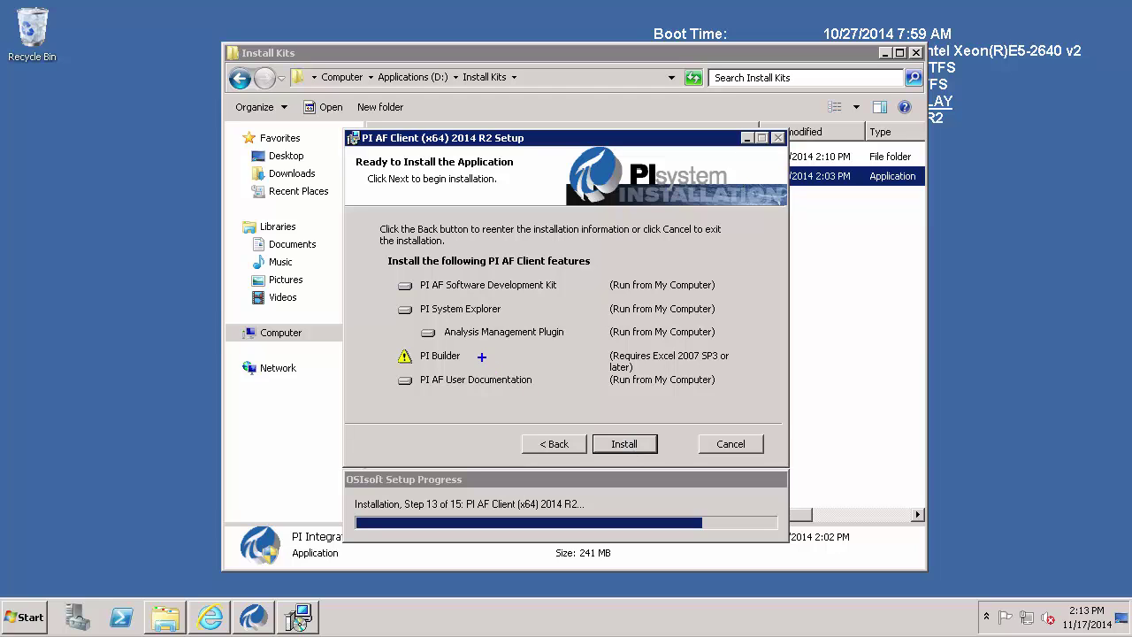
pyautogui.moveTo(479, 356); pyautogui.dragTo(541, 356)
pyautogui.press('Escape')
# Install the AF Client and set the Data Relay destination to D:\Program Files\OSIsoft\Integrators\Esri ArcGIS Data Relay\.
pyautogui.click(634, 439)
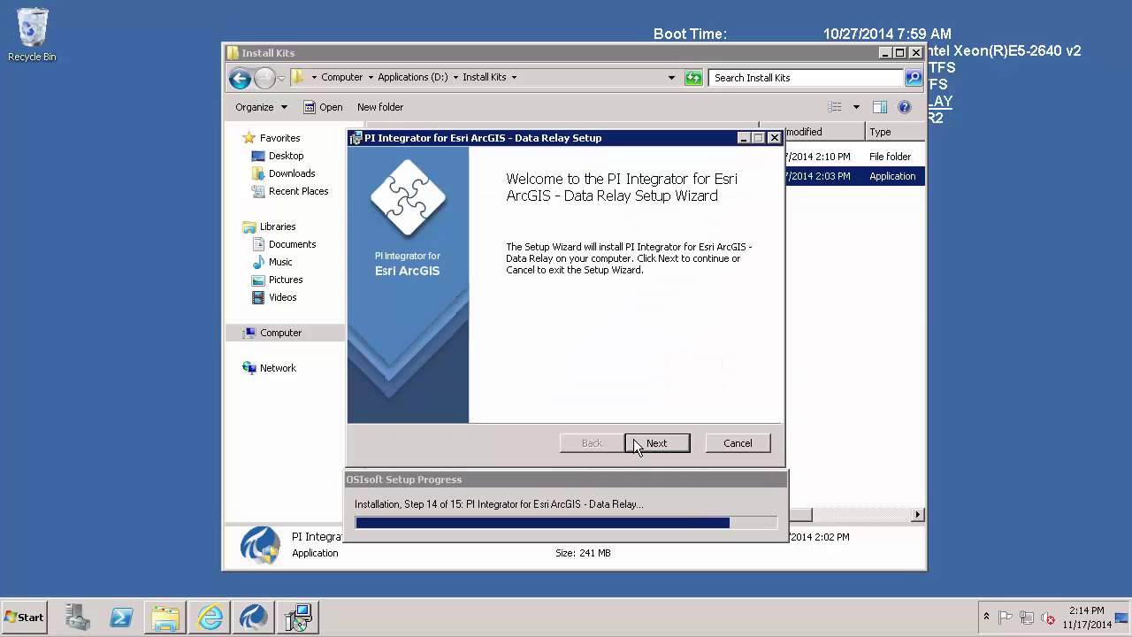
pyautogui.click(634, 440)
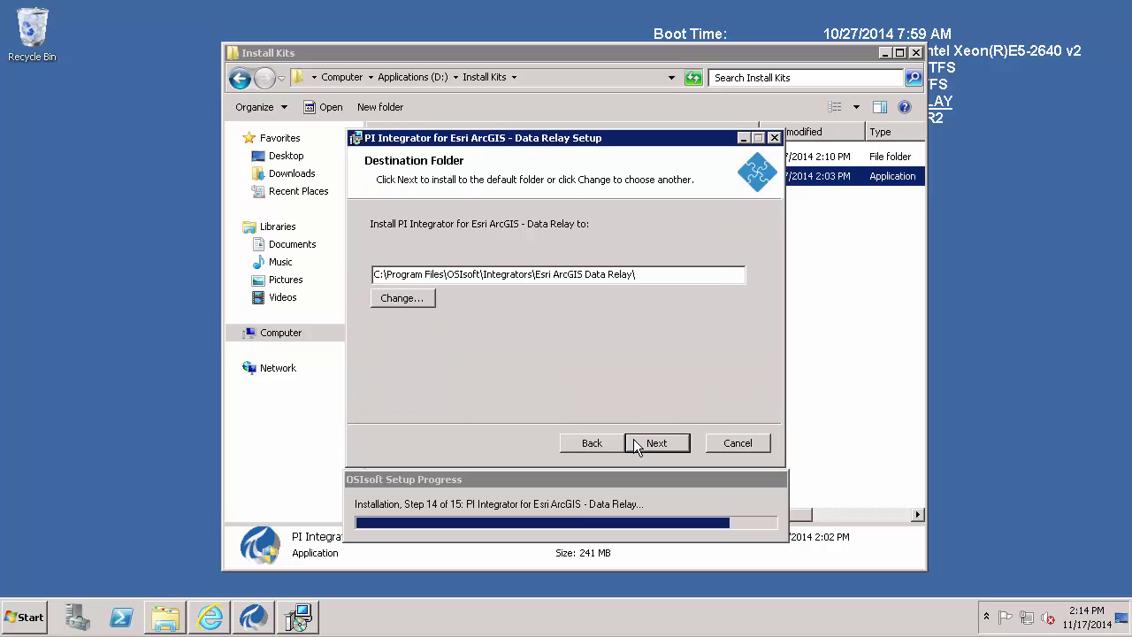
pyautogui.click(382, 274)
pyautogui.press('BackSpace')
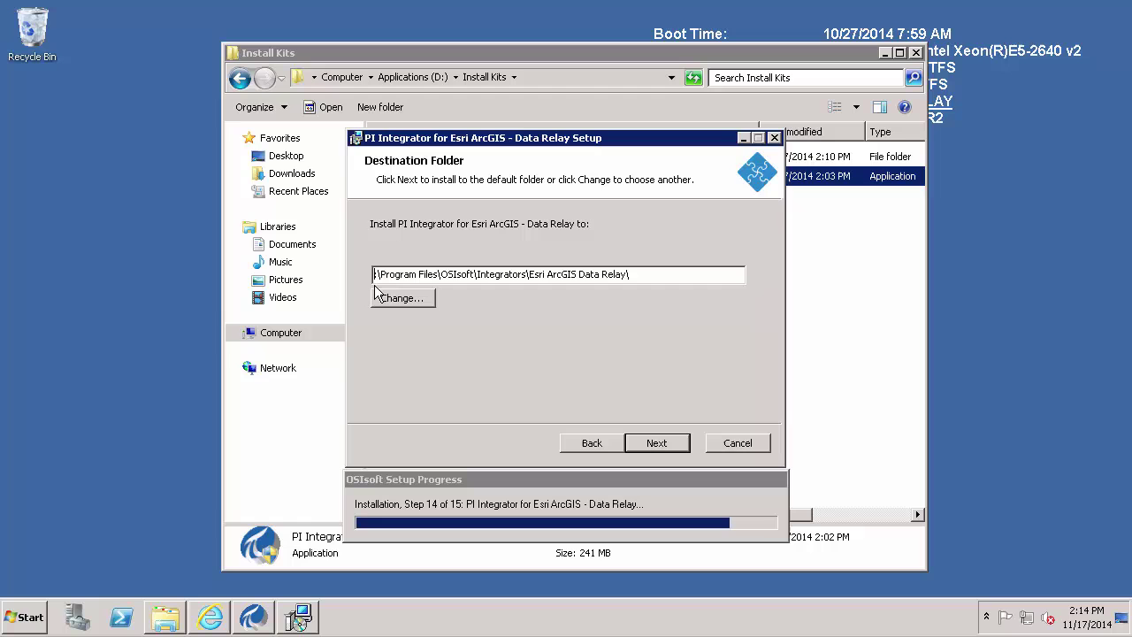
pyautogui.write('D')
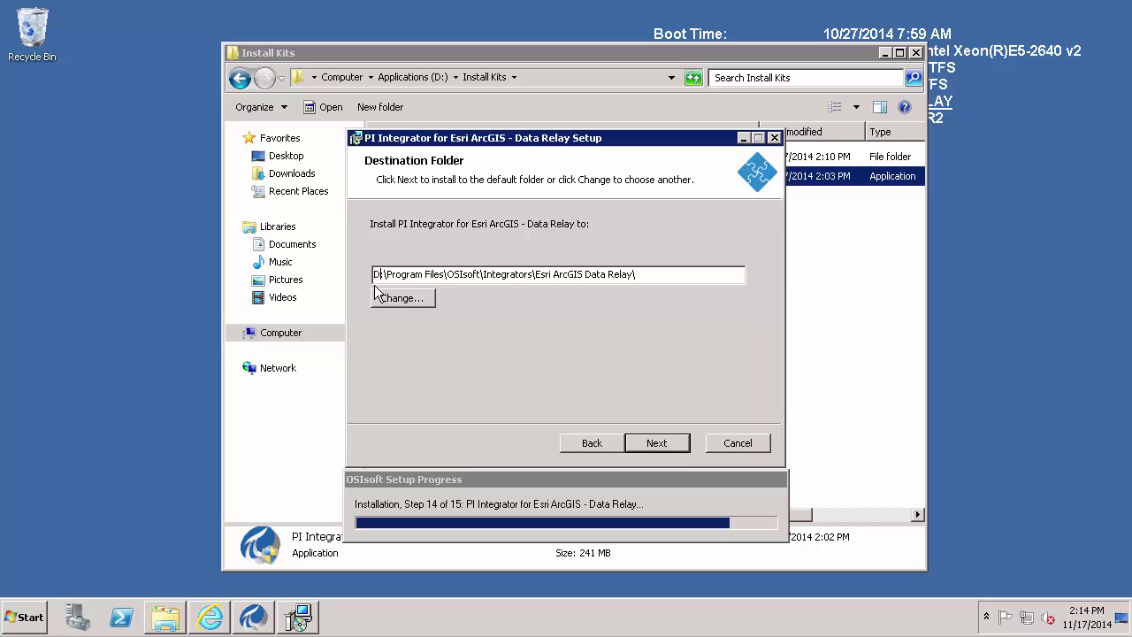
pyautogui.click(659, 445)
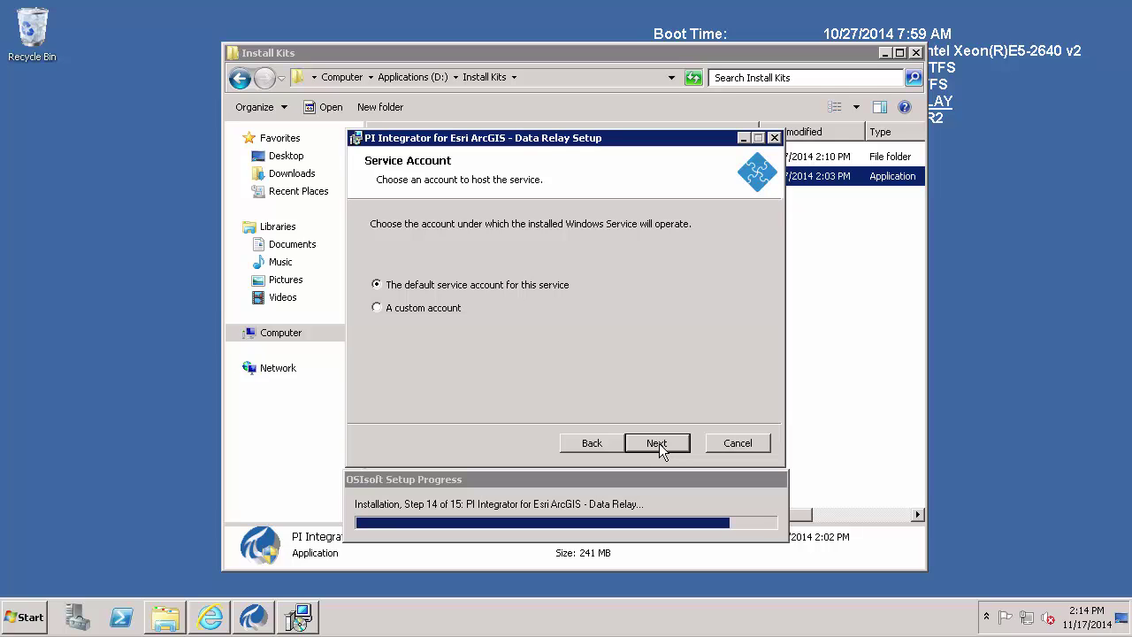
# Run the Data Relay service under a custom domain service account, entering and validating its password.
pyautogui.click(377, 309)
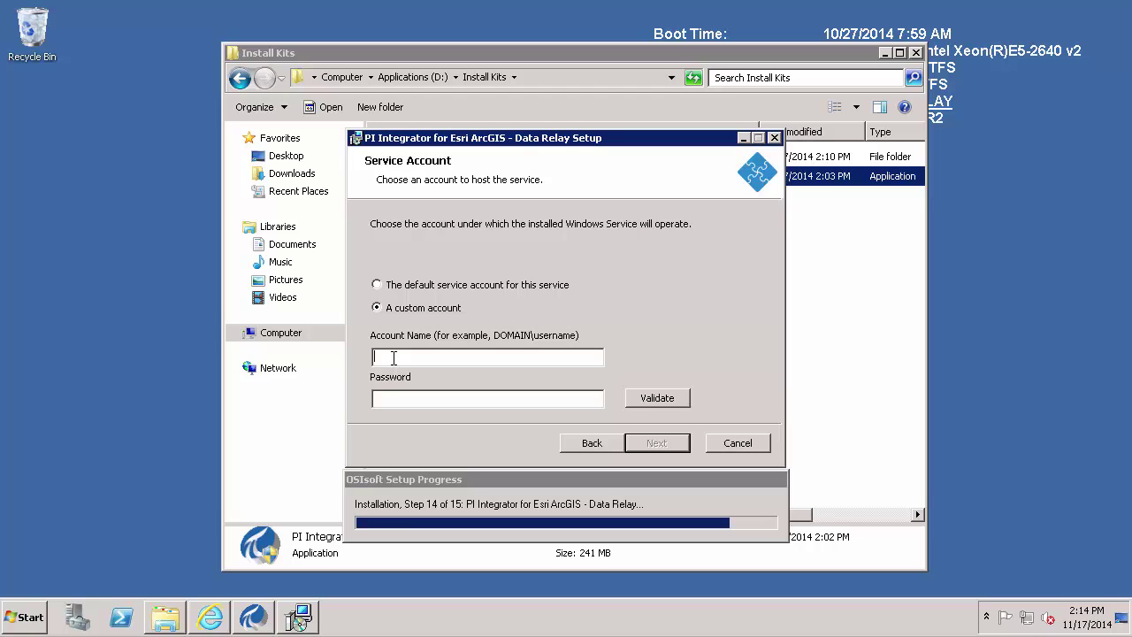
pyautogui.write('osi\\svc-pi-iis')
pyautogui.click(388, 398)
pyautogui.write('********')
pyautogui.click(682, 401)
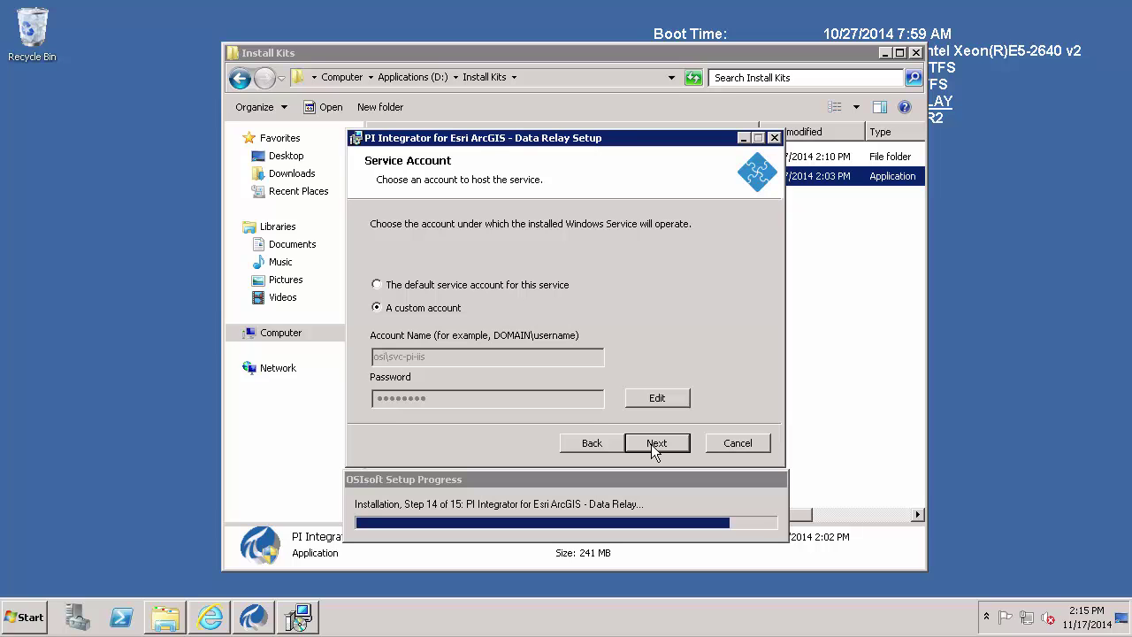
pyautogui.click(652, 443)
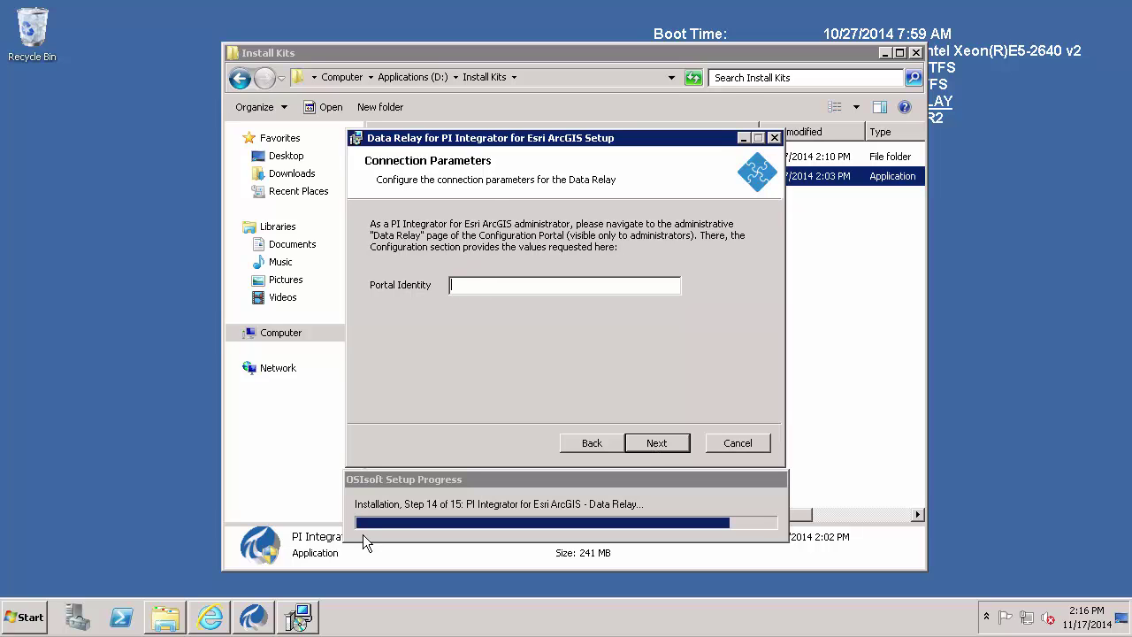
# Switch to the configuration portal to look up the Portal Identity value.
pyautogui.click(257, 622)
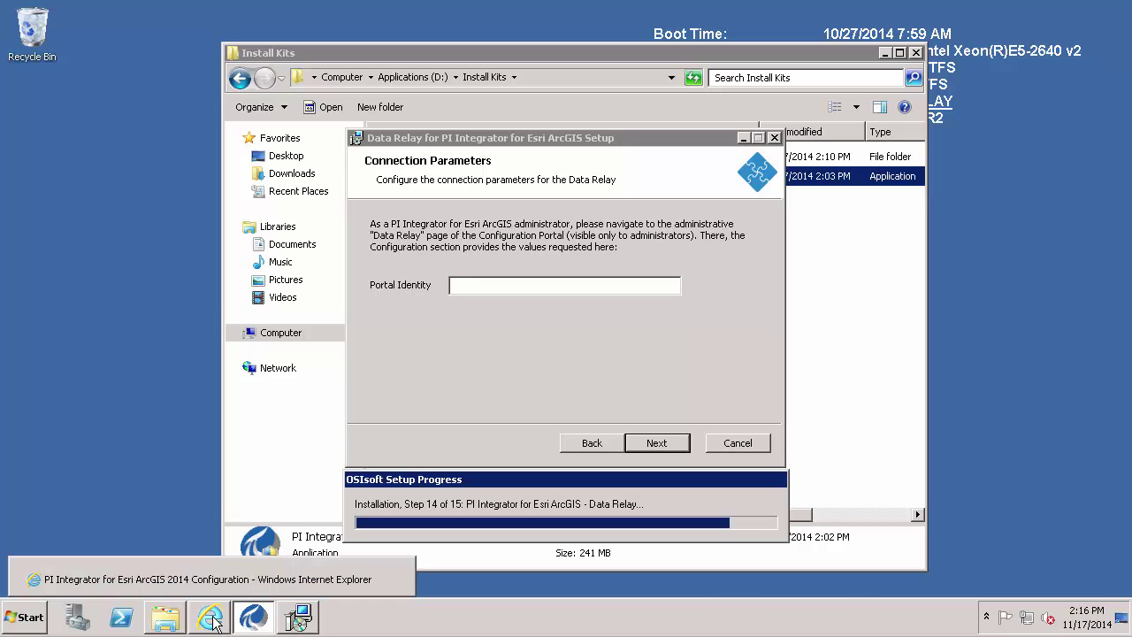
# Dismiss the download notice and copy the Application pool ID from Configuration settings.
pyautogui.click(212, 621)
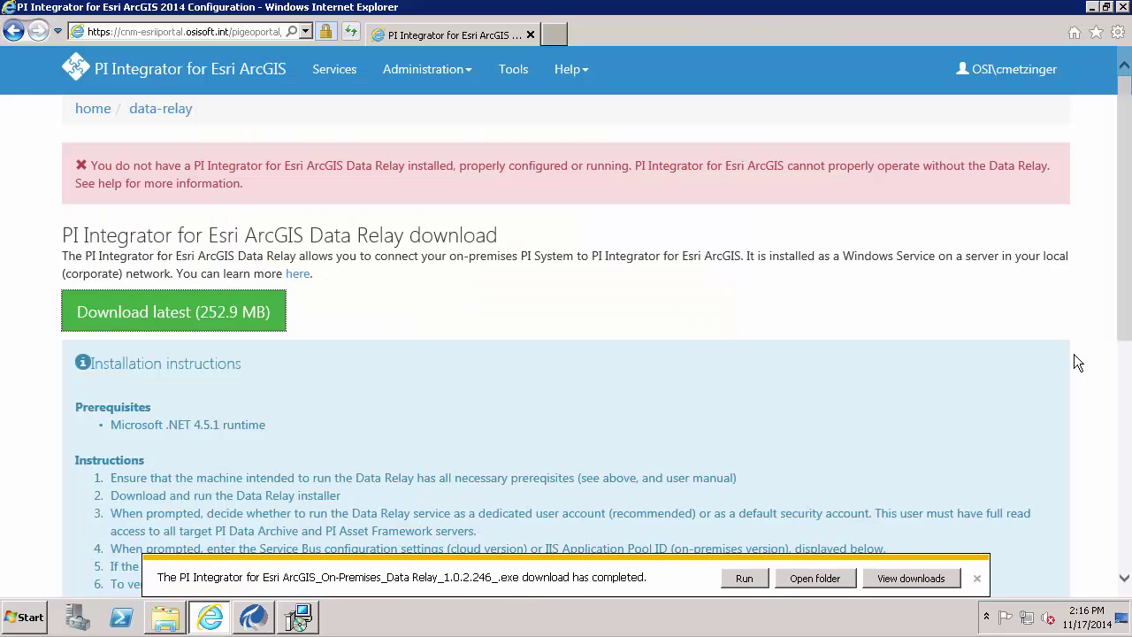
pyautogui.click(977, 579)
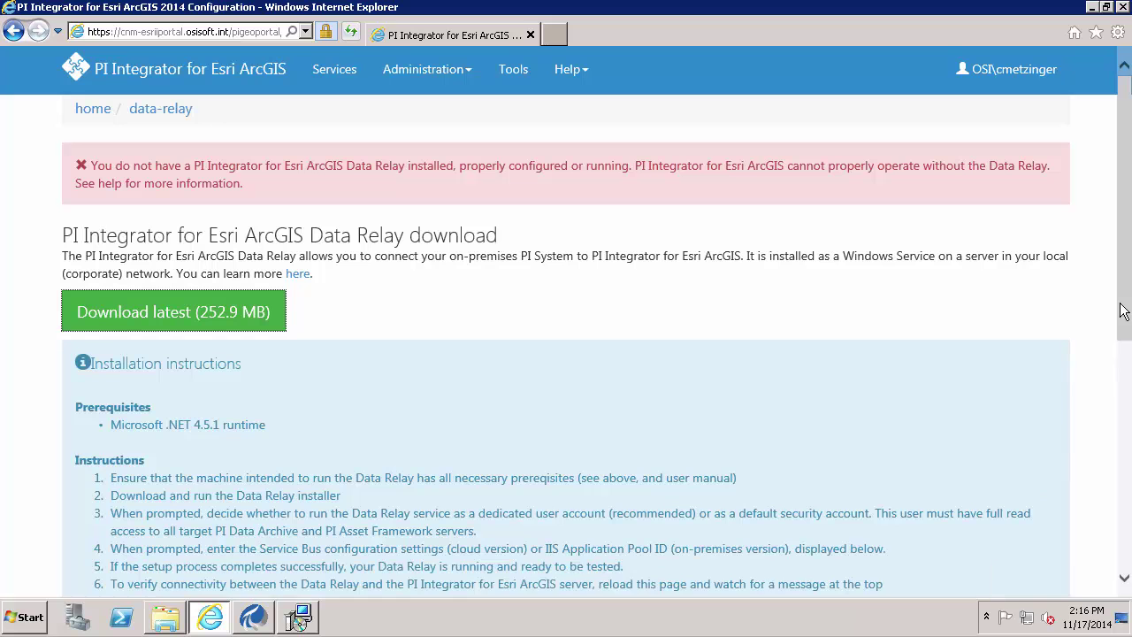
pyautogui.moveTo(1125, 312); pyautogui.dragTo(1125, 559)
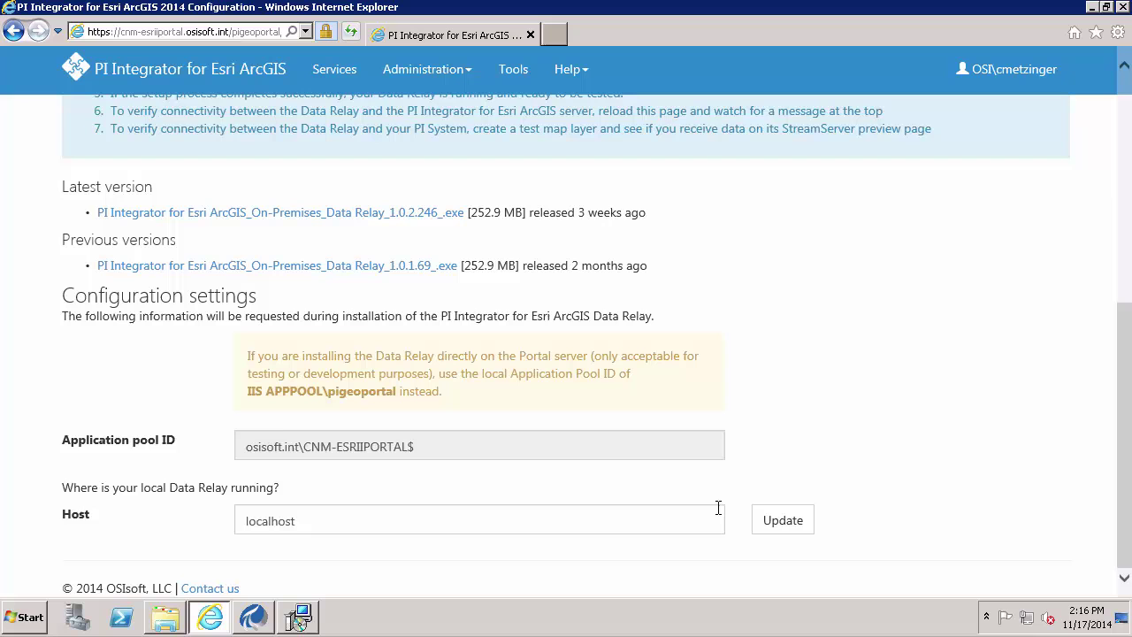
pyautogui.moveTo(228, 430)
pyautogui.mouseDown()
pyautogui.moveTo(390, 471)
pyautogui.moveTo(428, 465)
pyautogui.mouseUp()
pyautogui.moveTo(415, 447); pyautogui.dragTo(209, 448)
pyautogui.hotkey('ctrl', 'c')
# Paste the copied Application pool ID into the setup's Portal Identity field.
pyautogui.click(1091, 7)
pyautogui.click(454, 284)
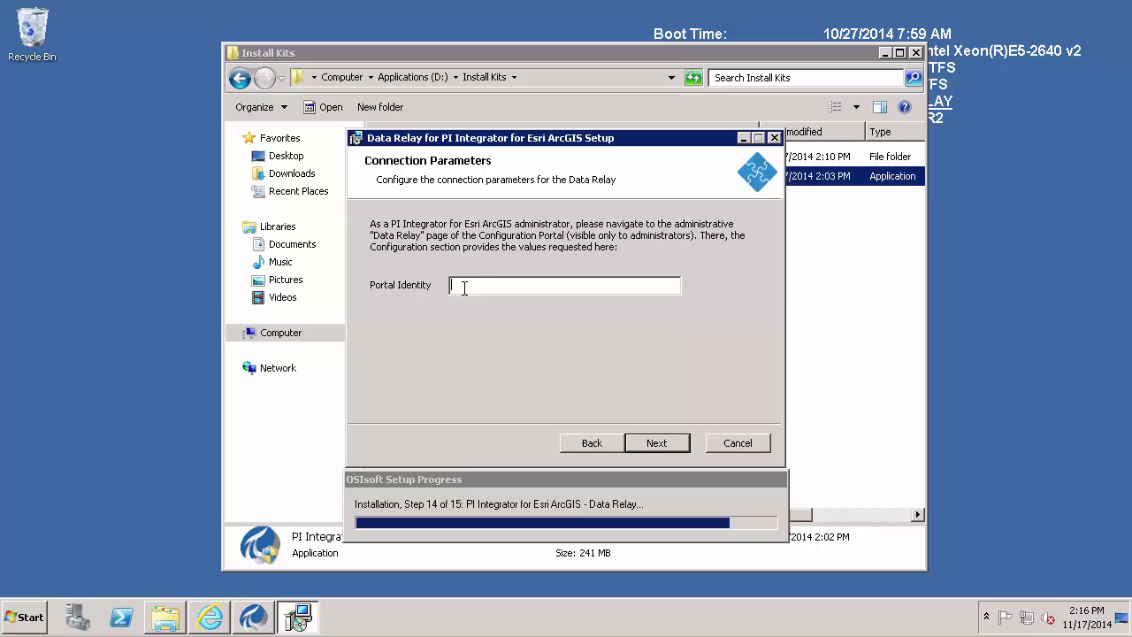
pyautogui.hotkey('ctrl', 'v')
# Install the Data Relay and continue past Service Status to Installation Complete.
pyautogui.click(665, 442)
pyautogui.click(665, 442)
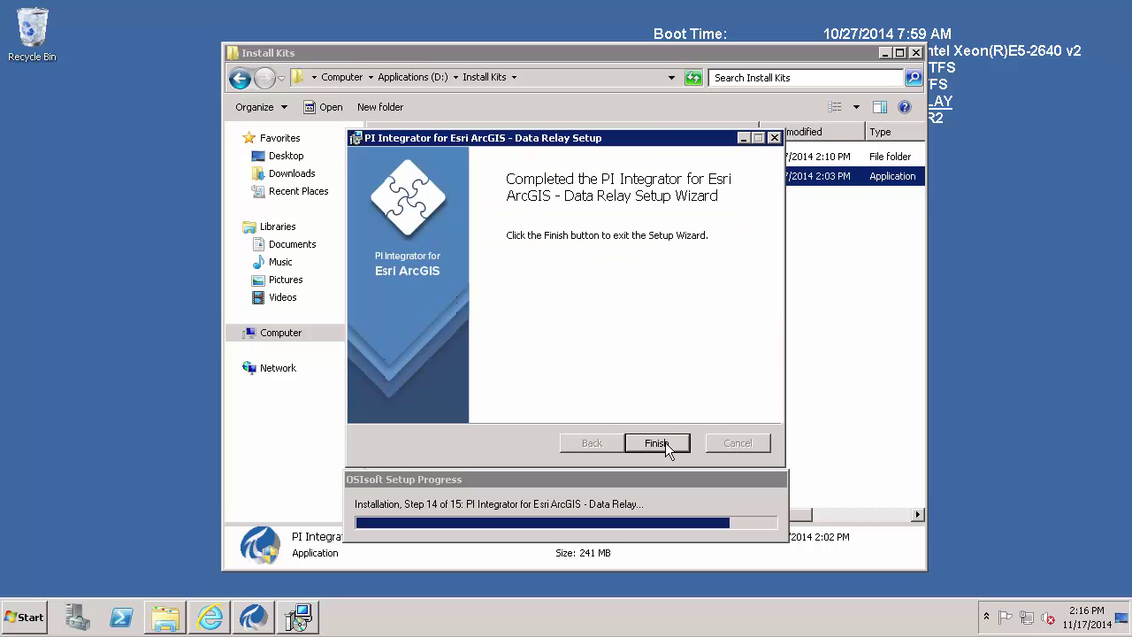
pyautogui.click(665, 442)
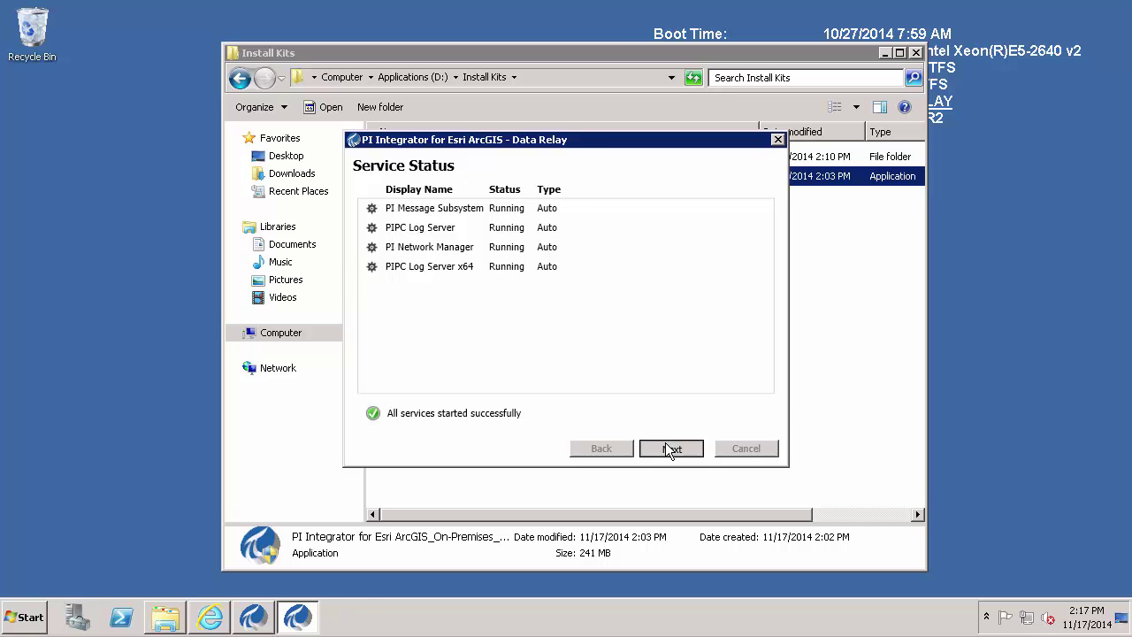
pyautogui.click(670, 448)
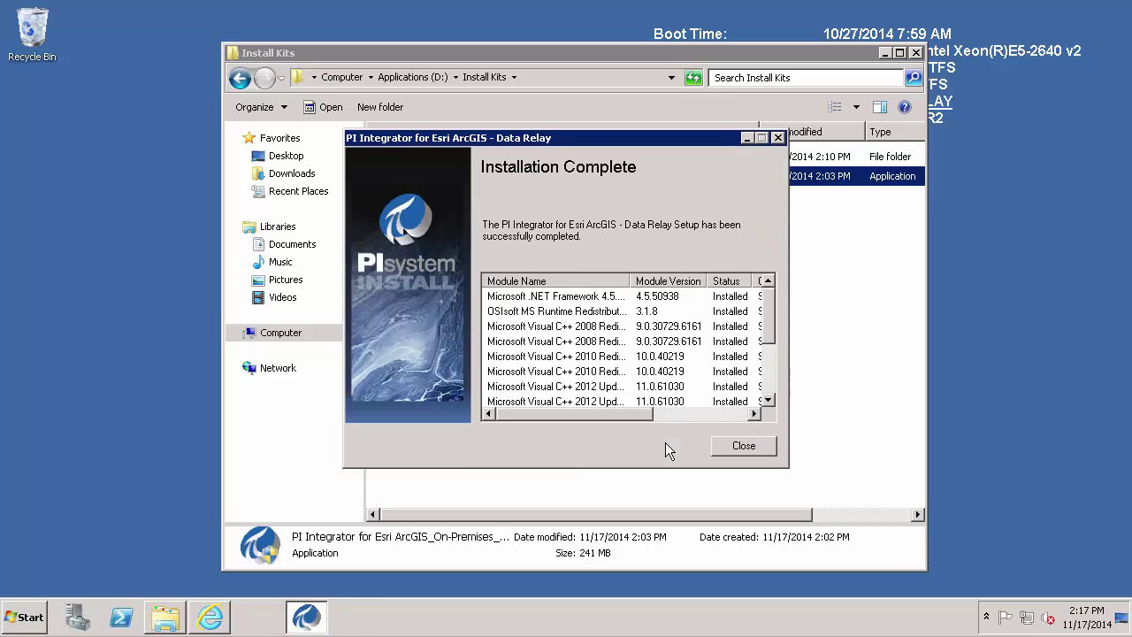
pyautogui.click(210, 616)
# Change the Data Relay host from localhost to cnm-esridrelay and confirm it runs on CNM-EsriDRelay.osisoft.int.
pyautogui.click(294, 525)
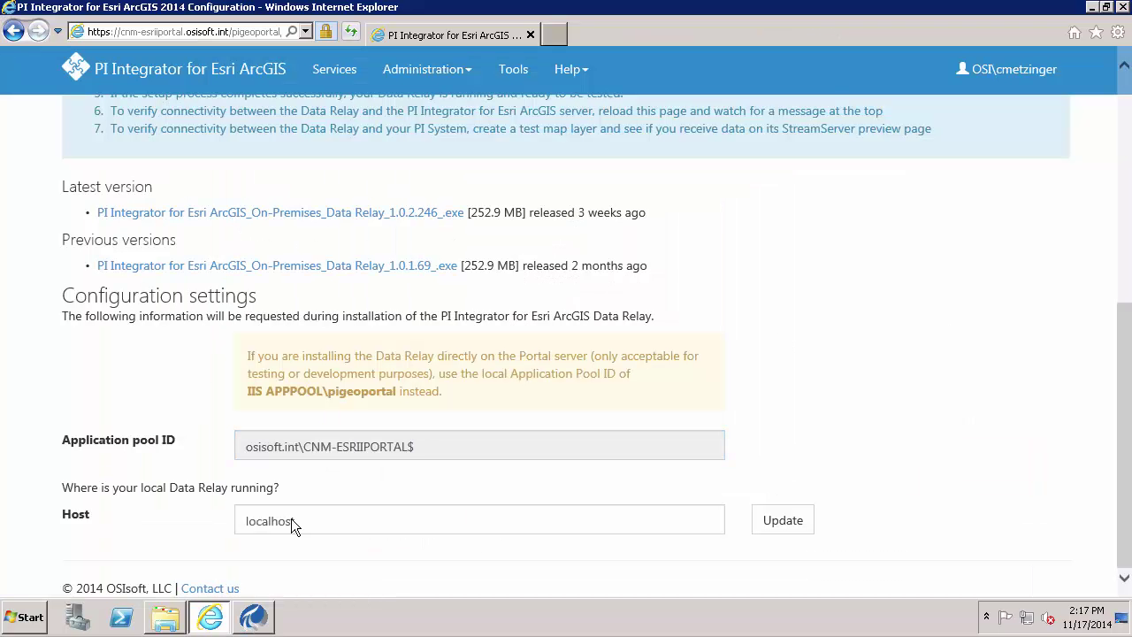
pyautogui.doubleClick(348, 528)
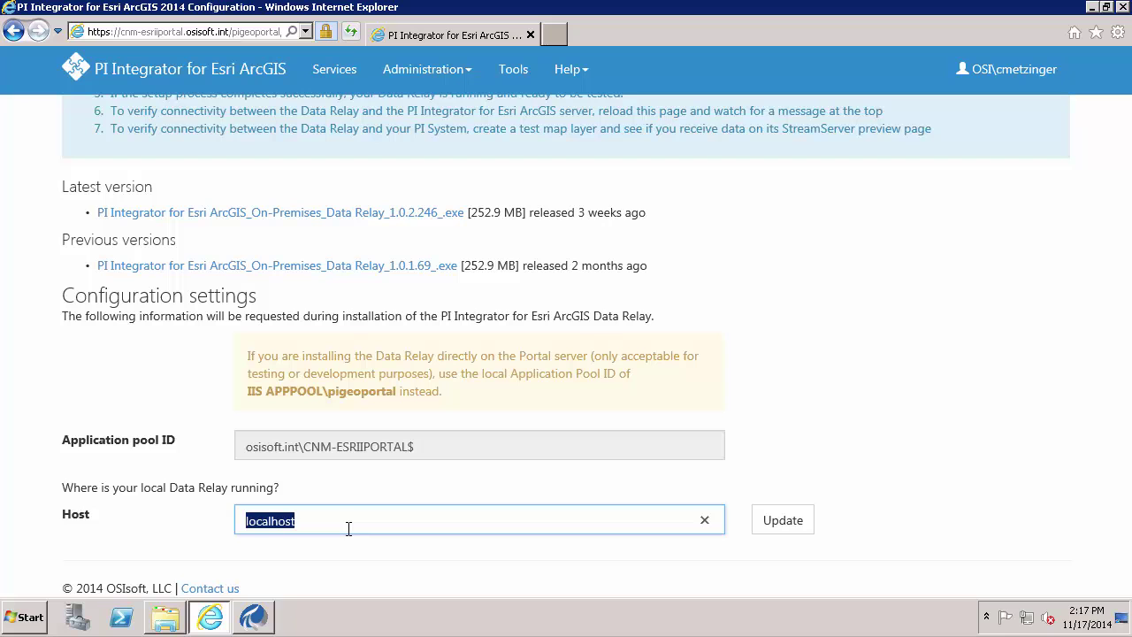
pyautogui.write('cnm')
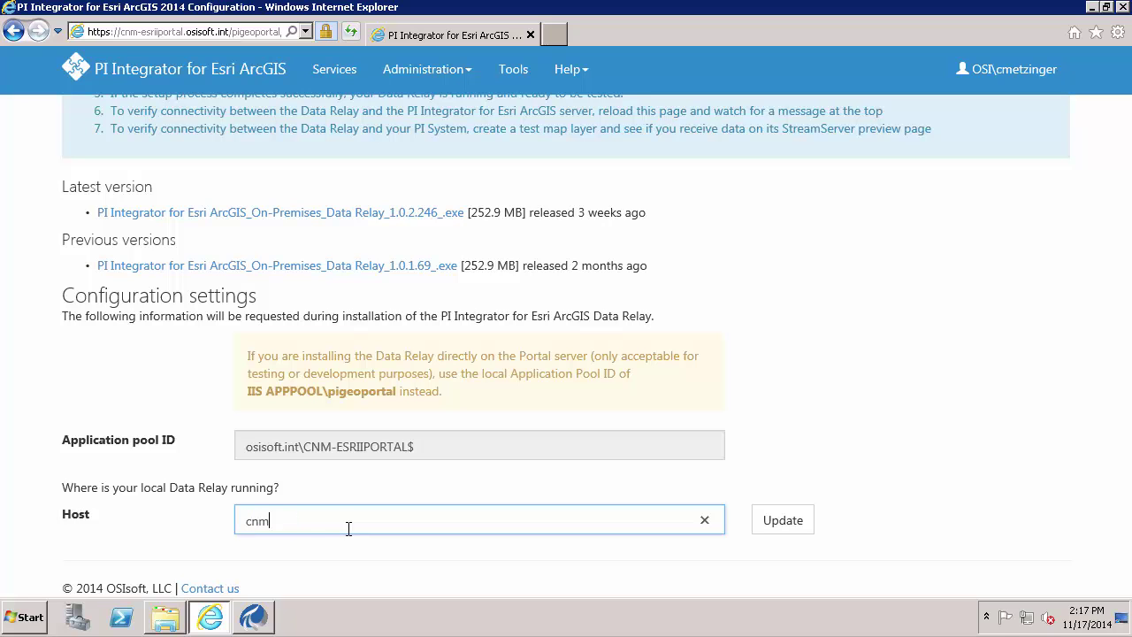
pyautogui.write('-esridrelay')
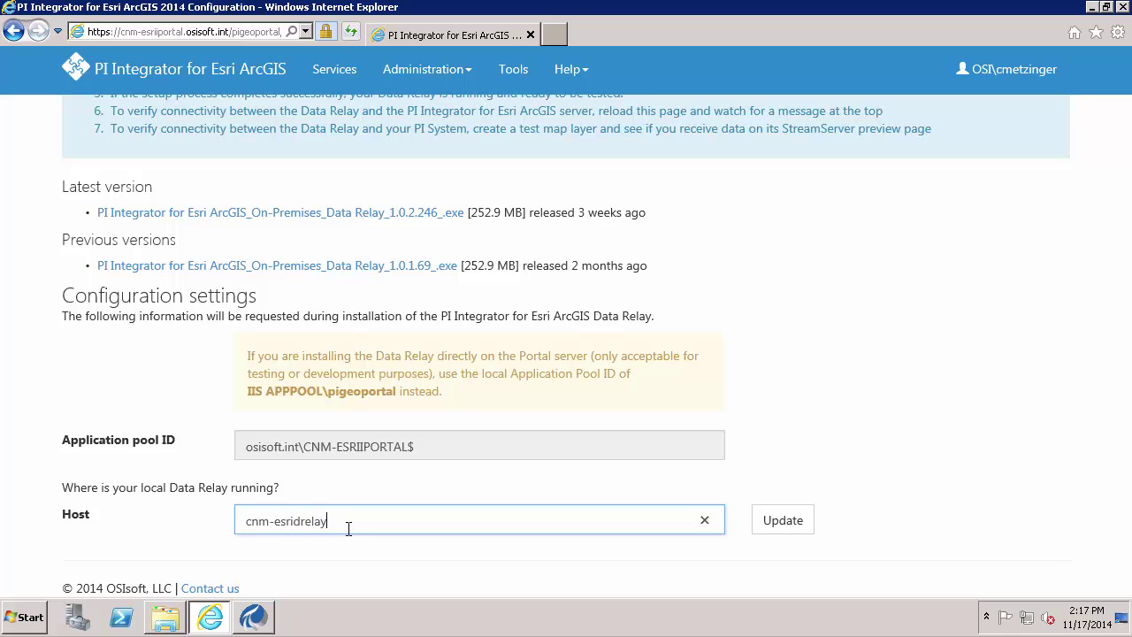
pyautogui.click(786, 522)
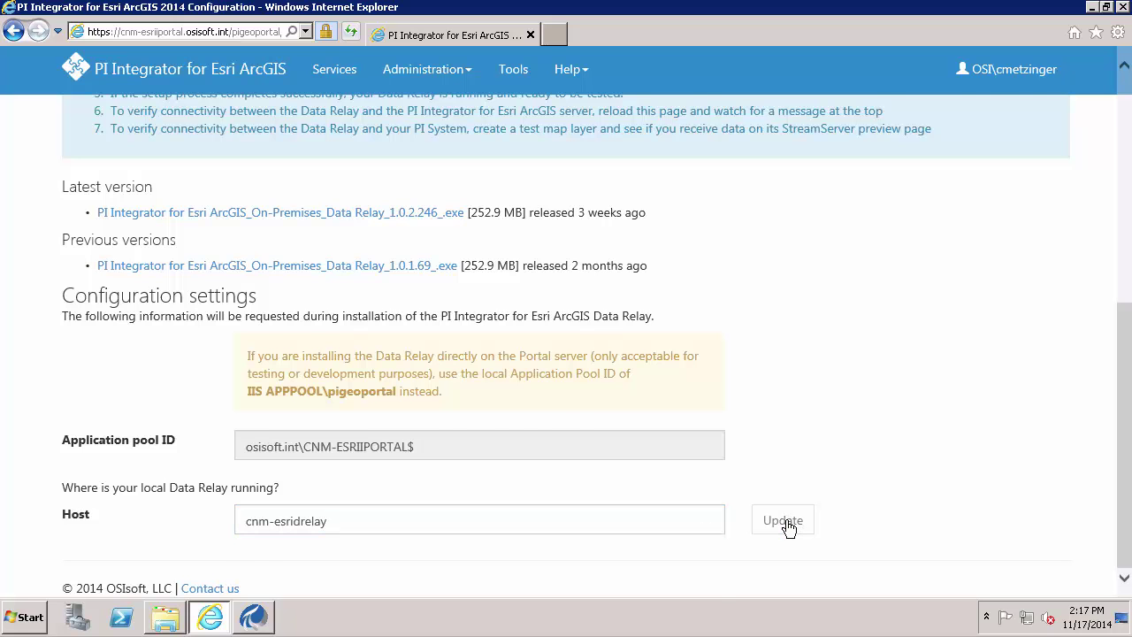
pyautogui.scroll(-1, 789, 526)
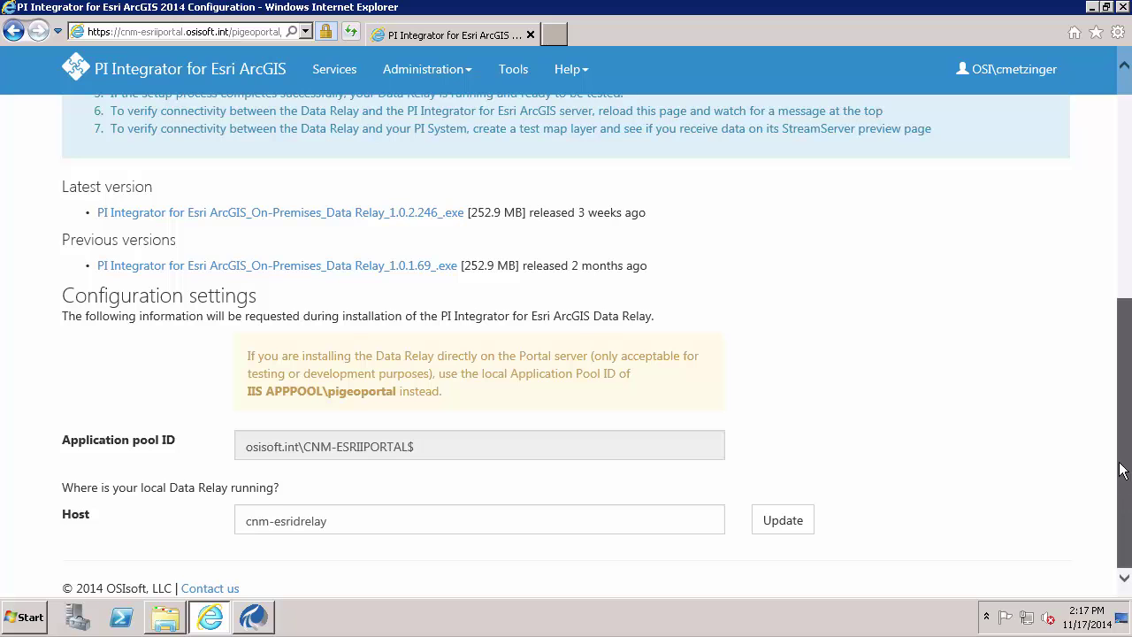
pyautogui.moveTo(1124, 509); pyautogui.dragTo(1101, 204)
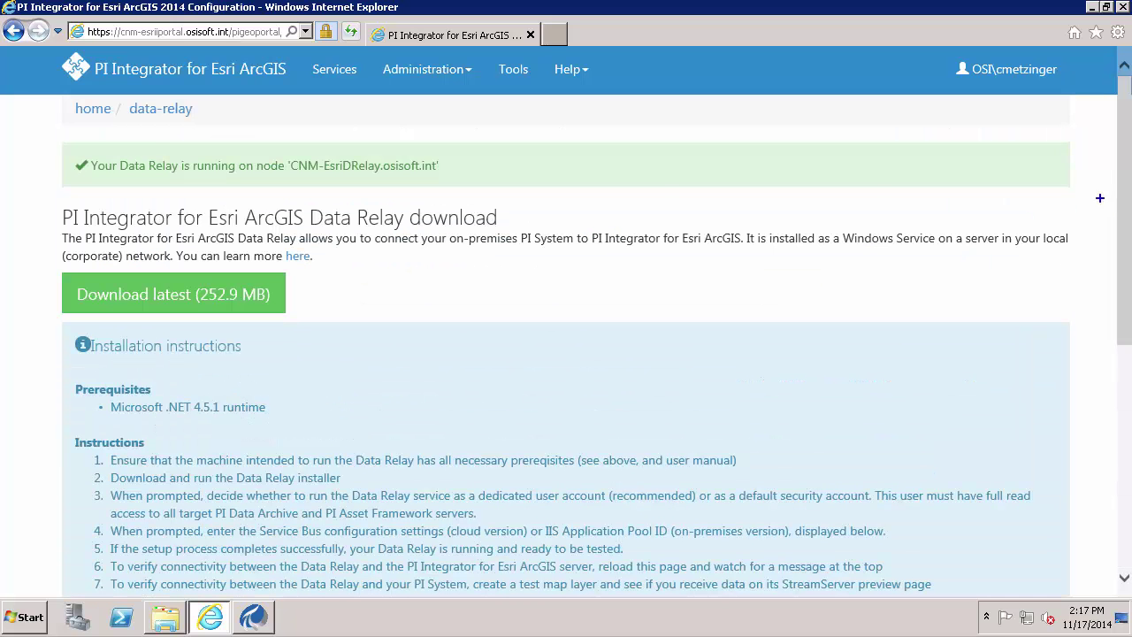
pyautogui.moveTo(62, 148)
pyautogui.mouseDown()
pyautogui.moveTo(187, 184)
pyautogui.moveTo(471, 190)
pyautogui.mouseUp()
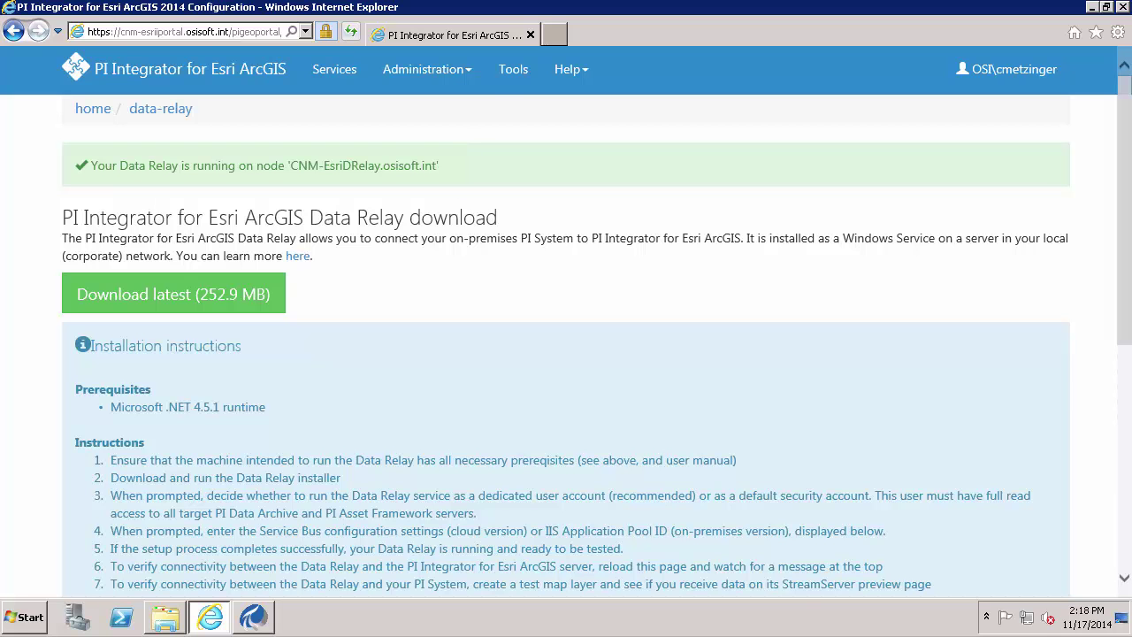
# Go to Administration > Systems to view the registered systems.
pyautogui.click(470, 77)
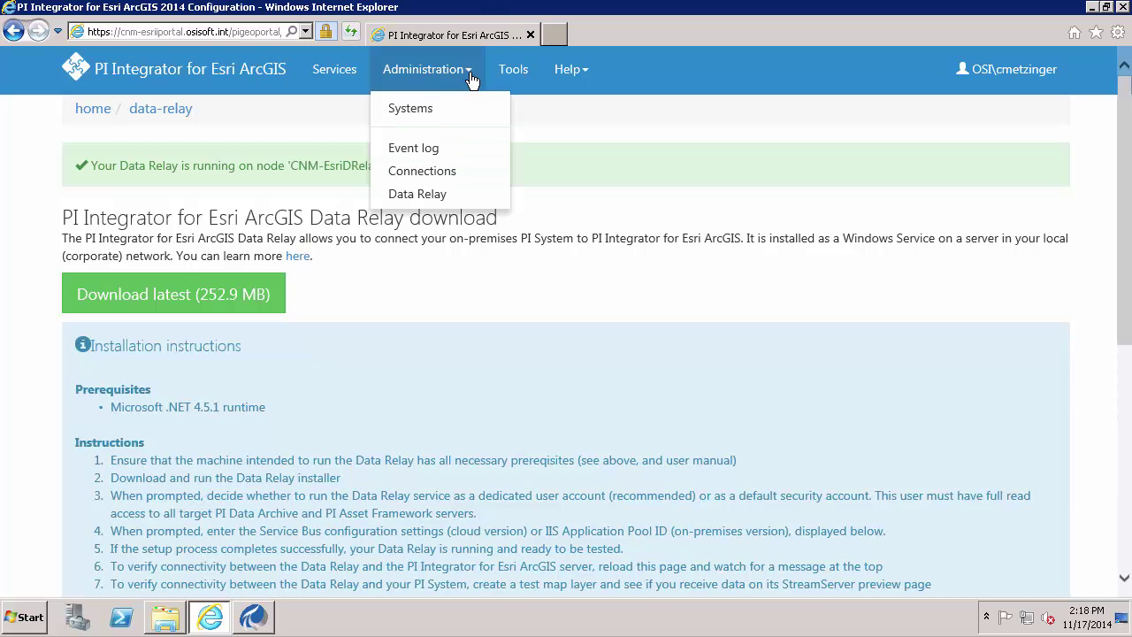
pyautogui.click(441, 112)
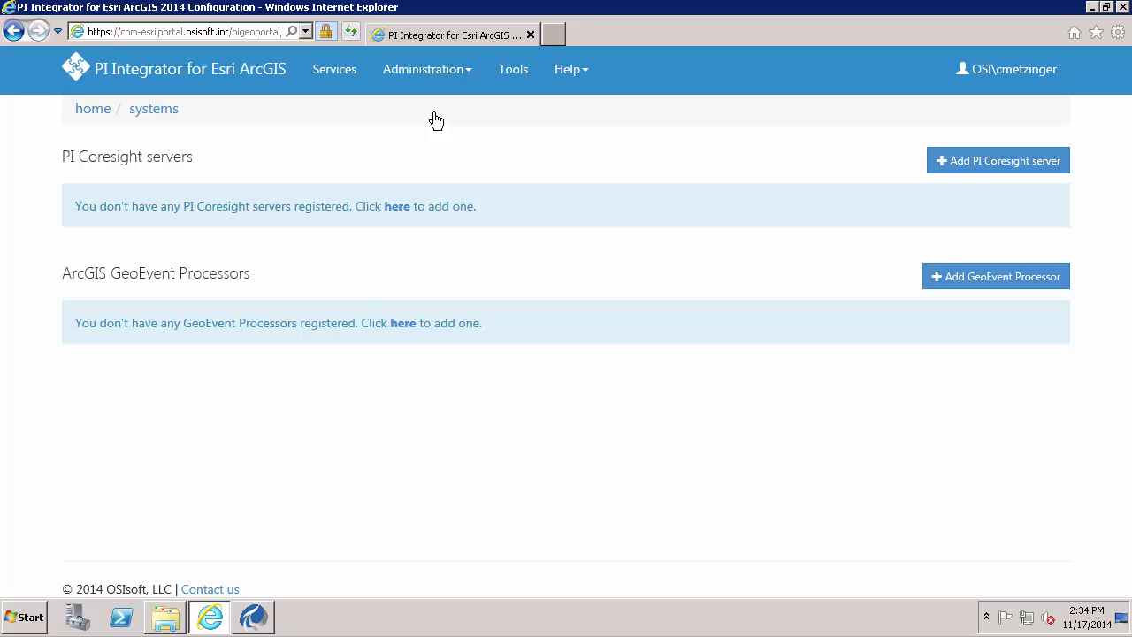
pyautogui.click(987, 163)
pyautogui.write('CN')
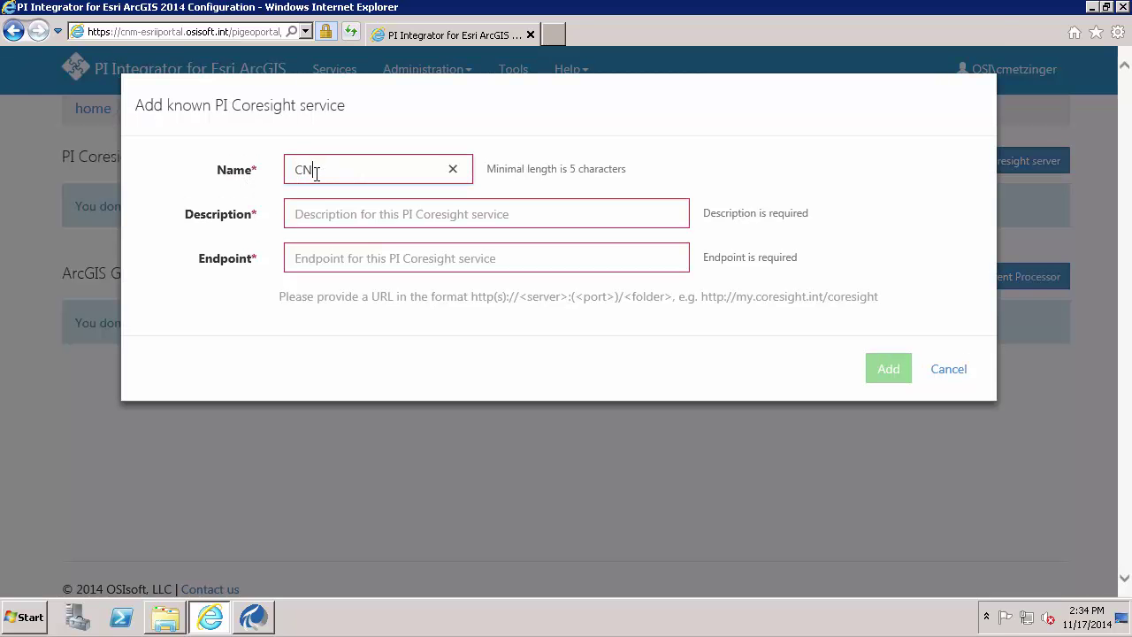
pyautogui.write('M-Coresight')
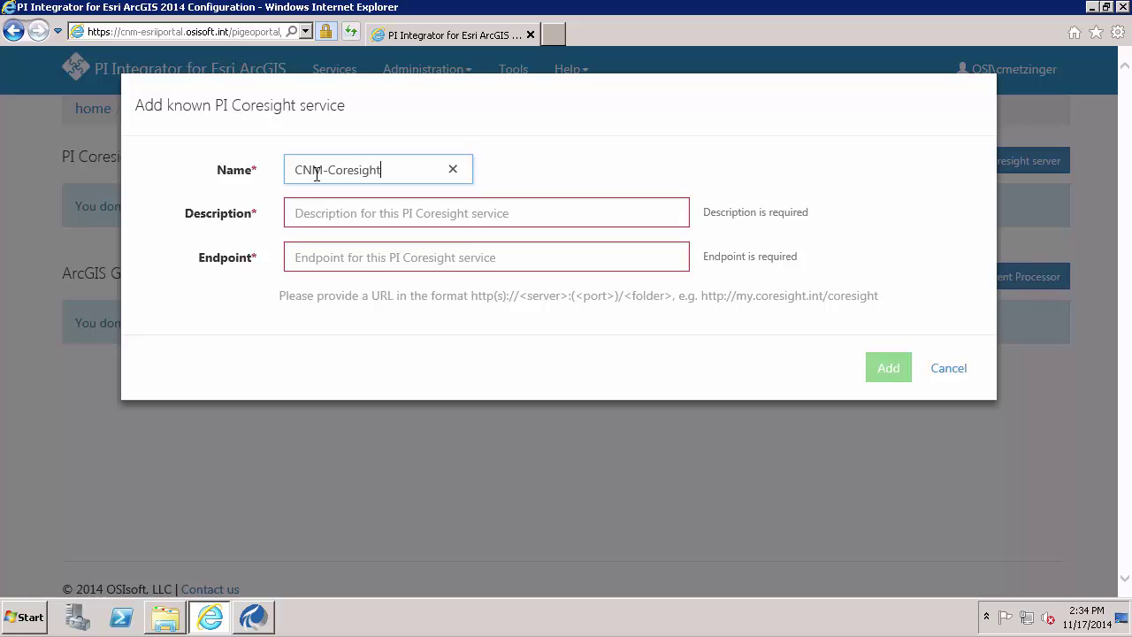
pyautogui.press('Tab')
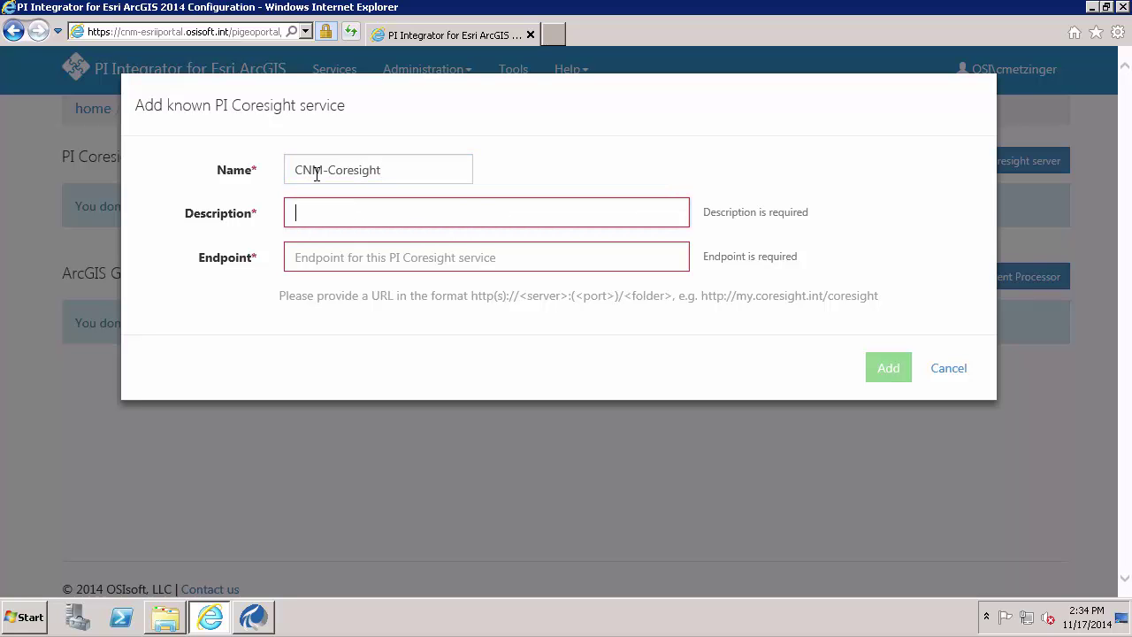
pyautogui.write('PI C')
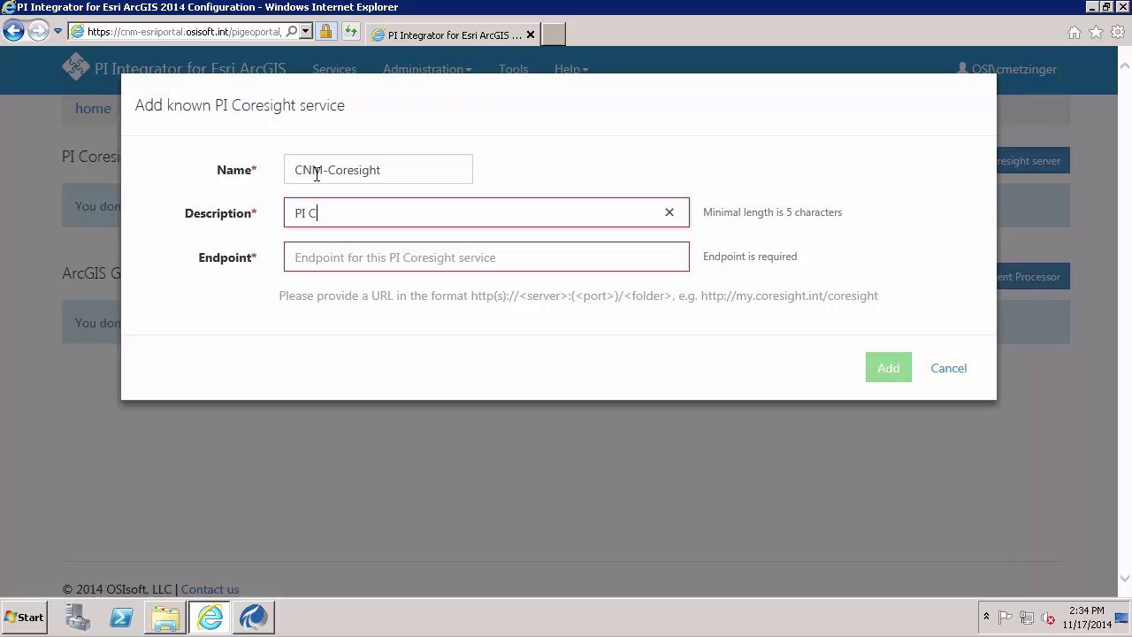
pyautogui.write('oresight Server 2014 ')
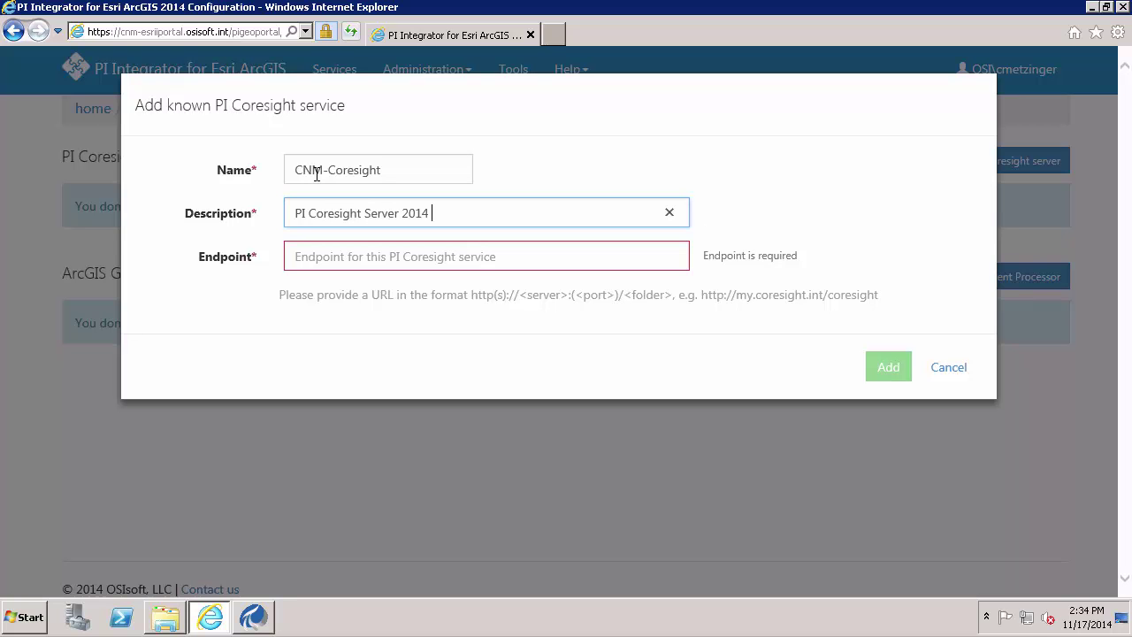
pyautogui.write('in use for CNM PI System')
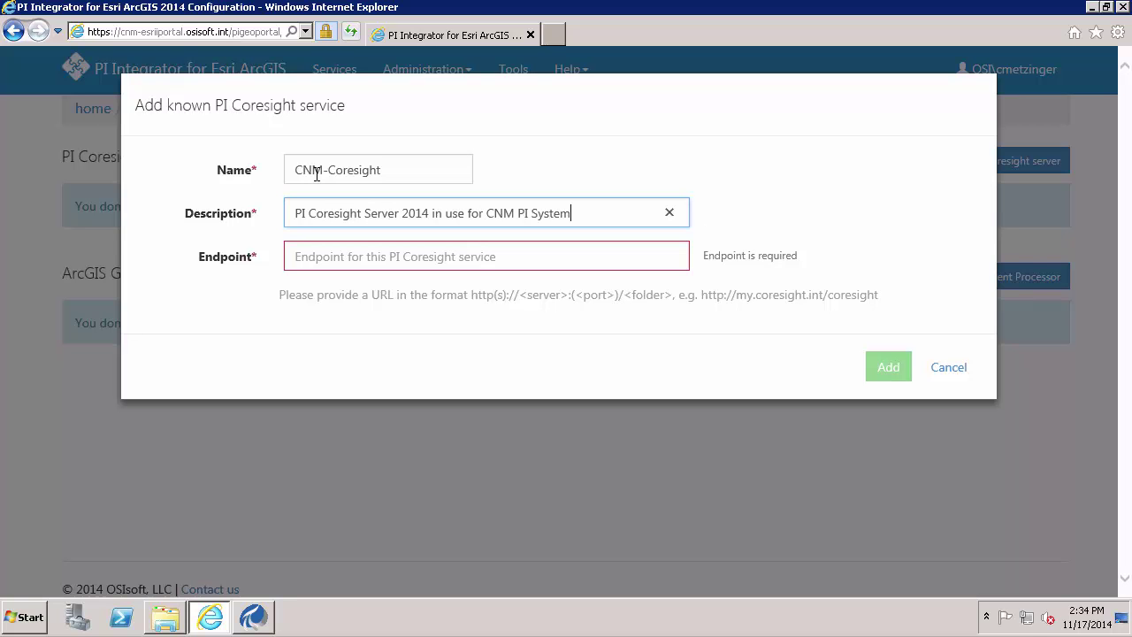
pyautogui.press('Tab')
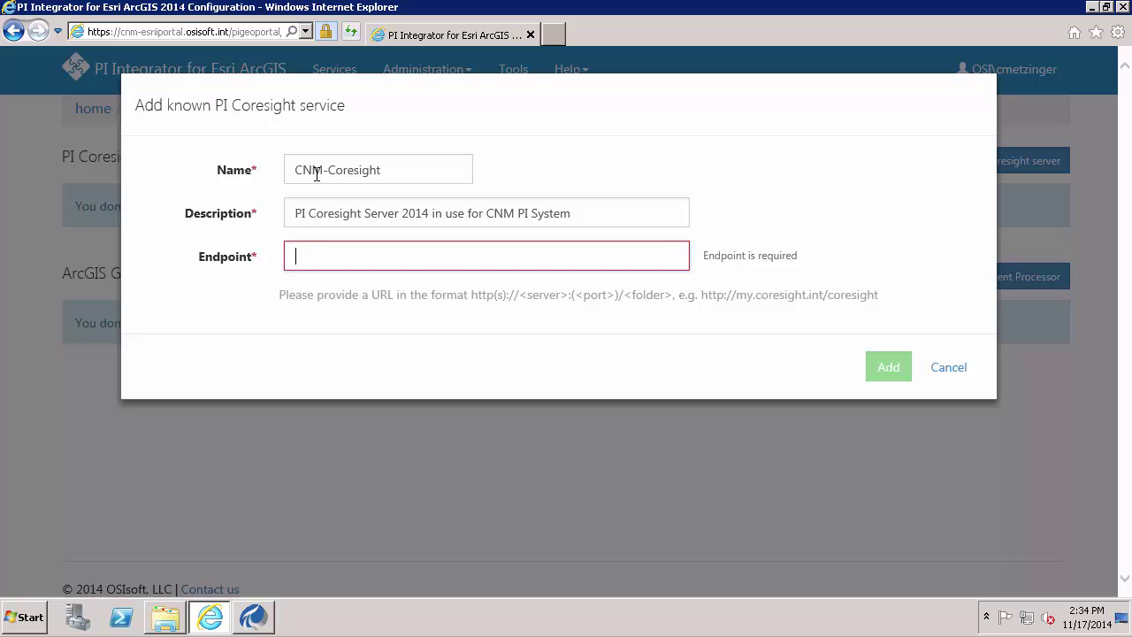
pyautogui.write('http://cnm')
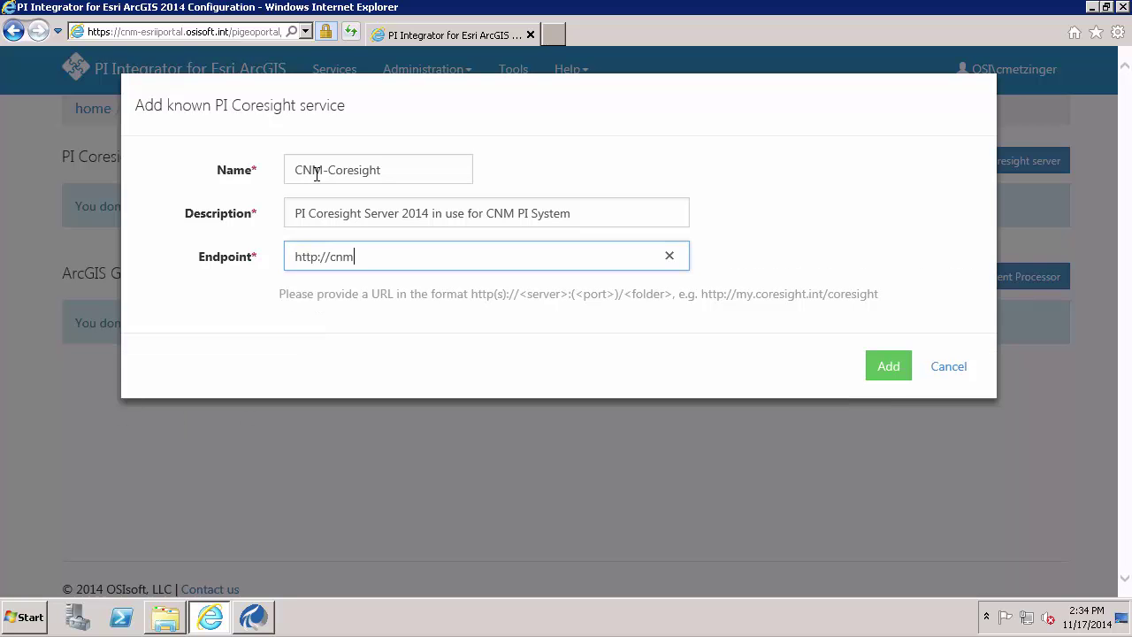
pyautogui.write('-coresight/coresight')
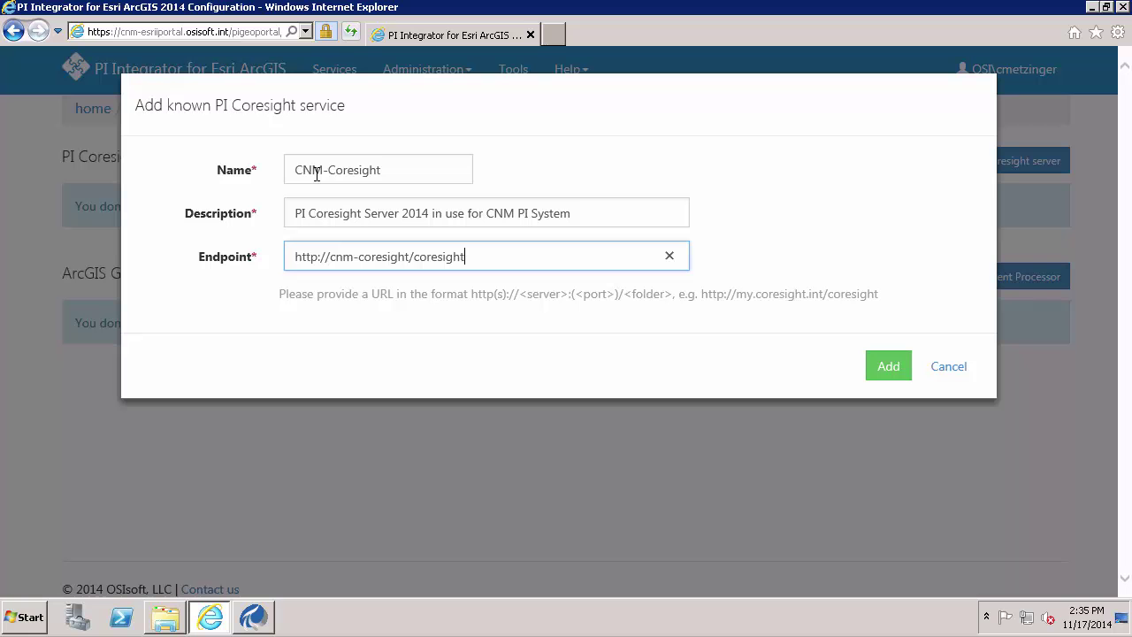
pyautogui.click(895, 373)
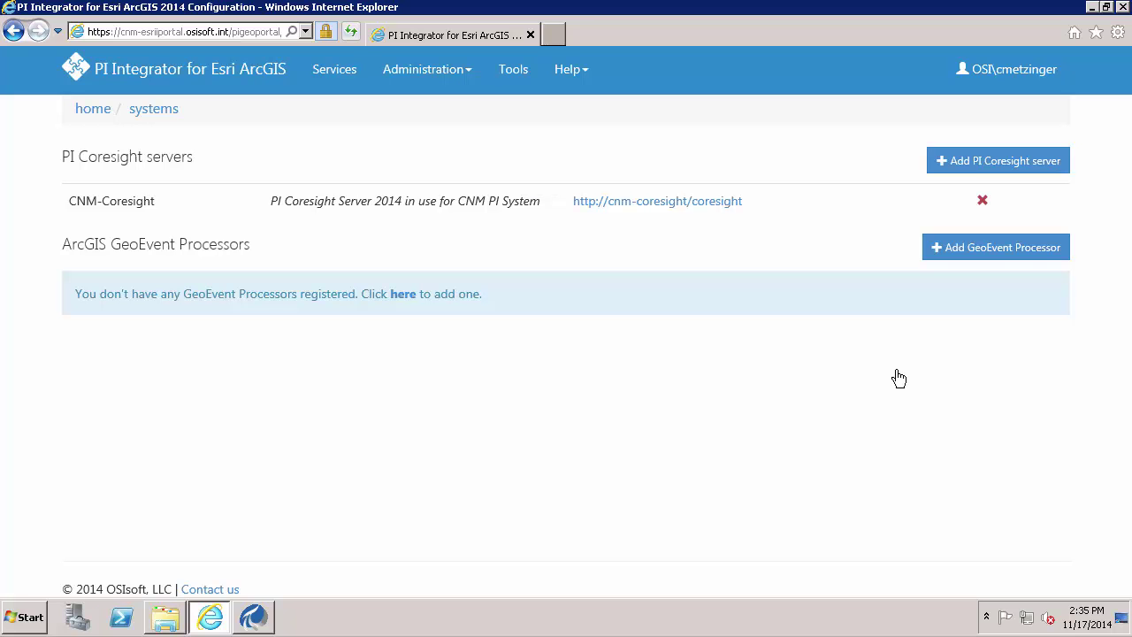
pyautogui.click(1007, 250)
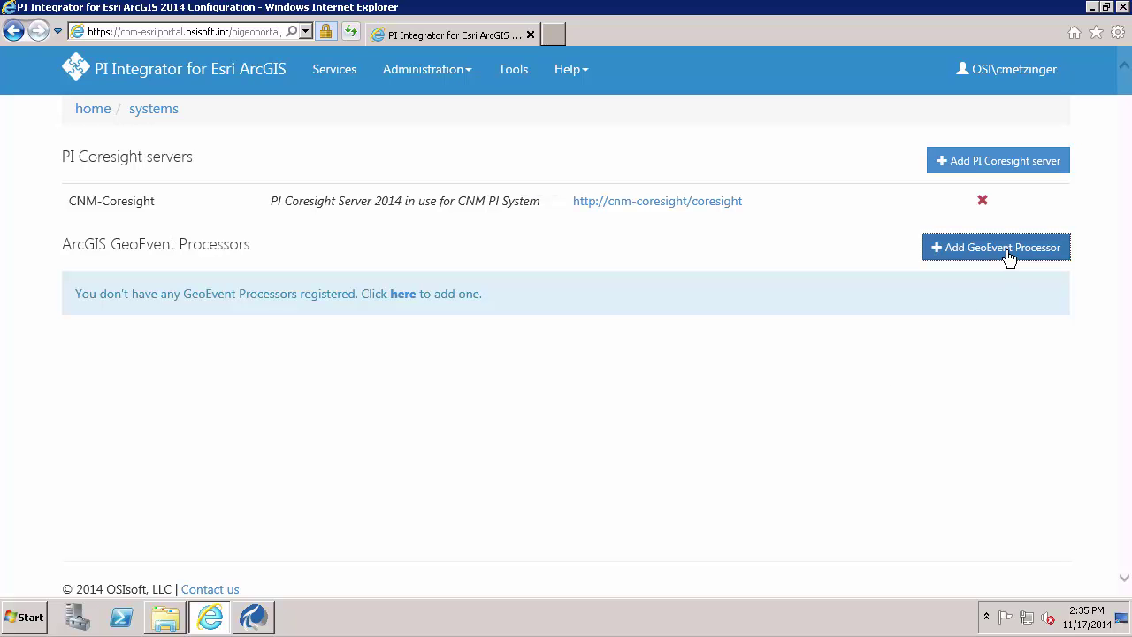
pyautogui.click(317, 171)
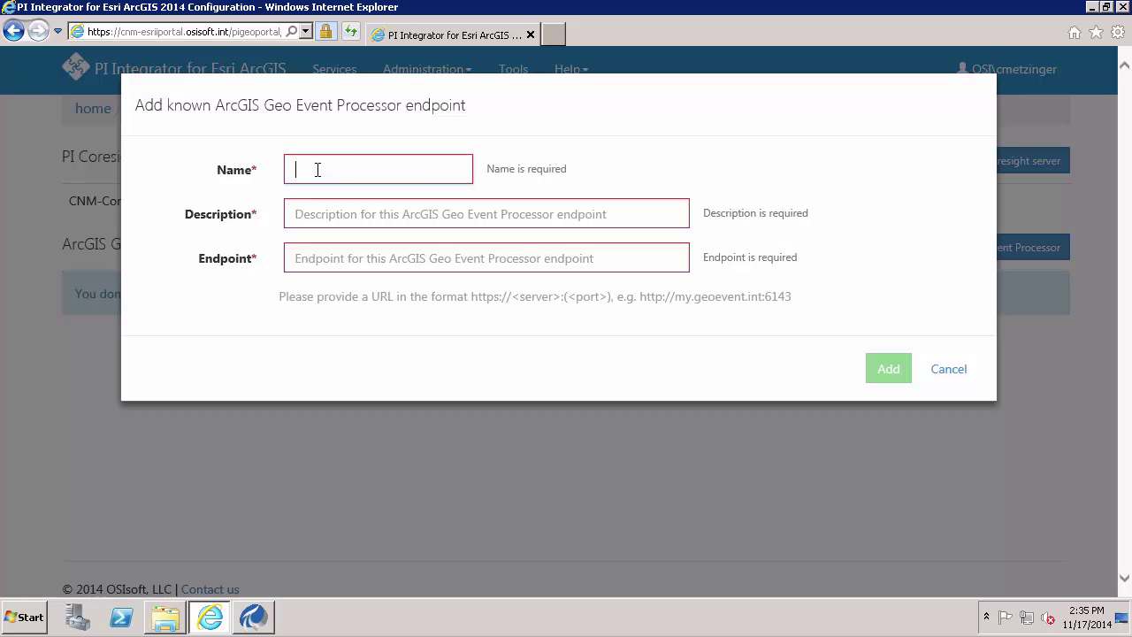
pyautogui.write('CSSESRI')
pyautogui.click(318, 210)
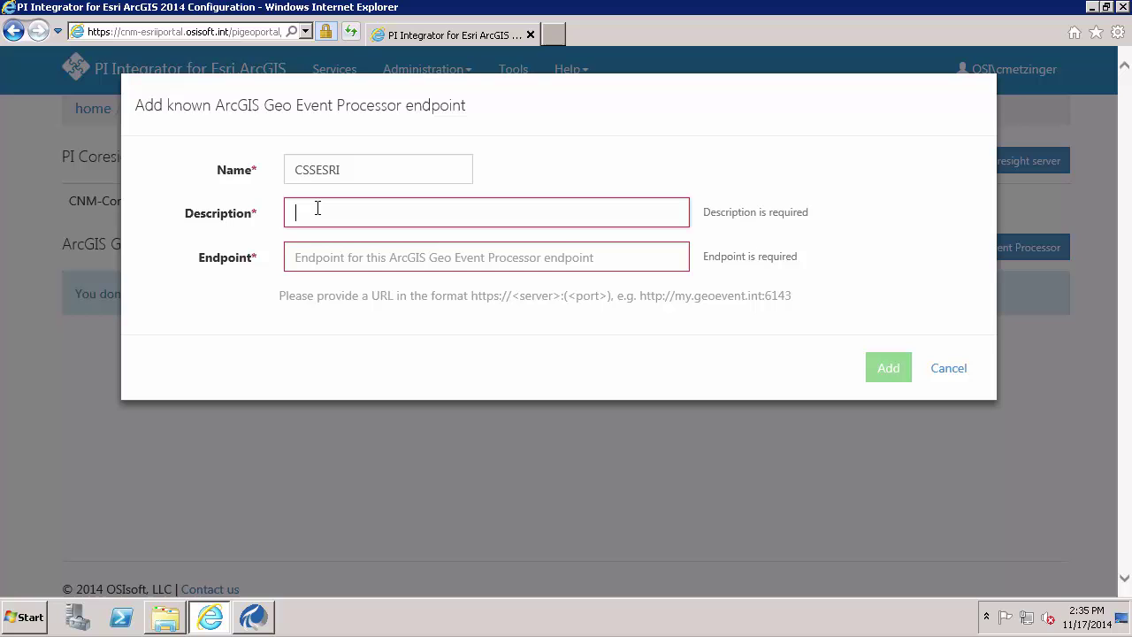
pyautogui.write('ArcGIS GeoEvent ')
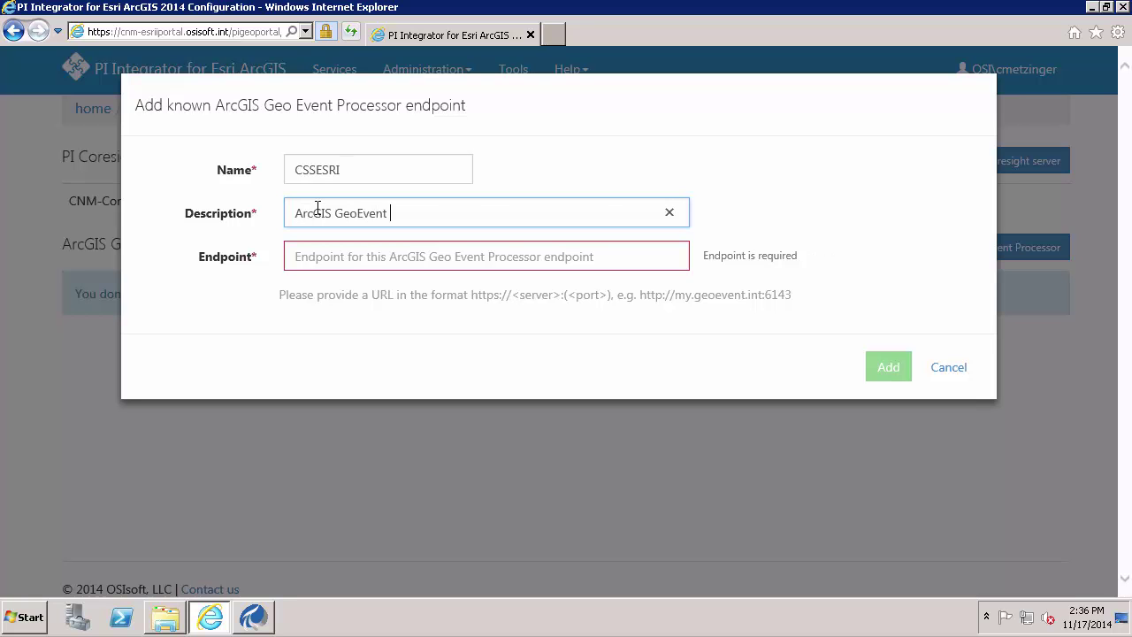
pyautogui.write('Processor shared by CSS De')
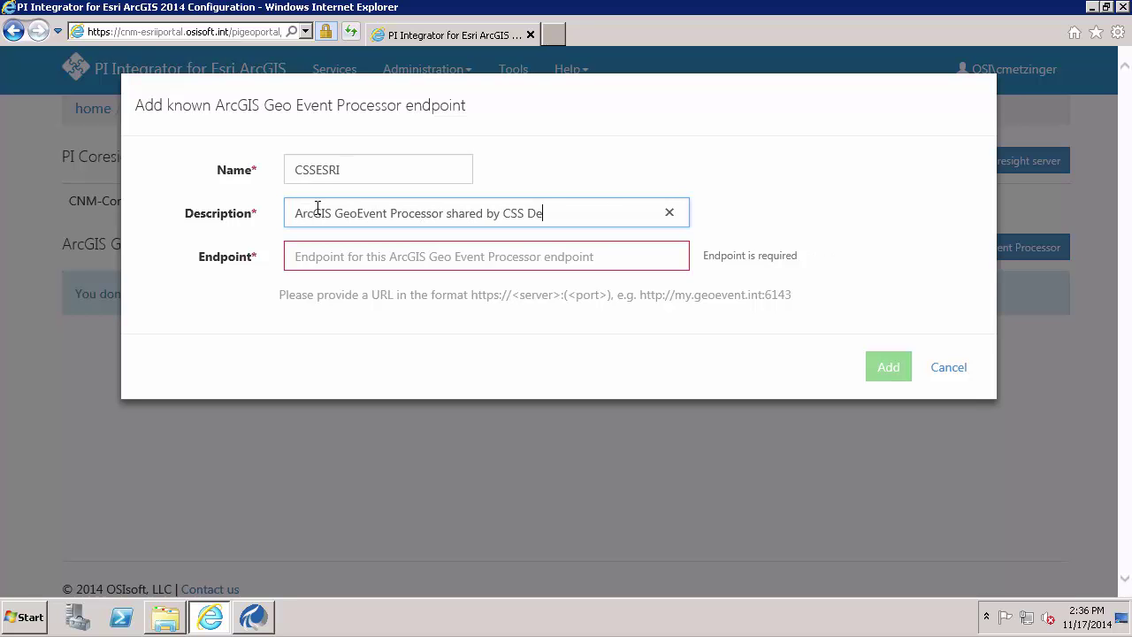
pyautogui.write('partment')
pyautogui.click(354, 252)
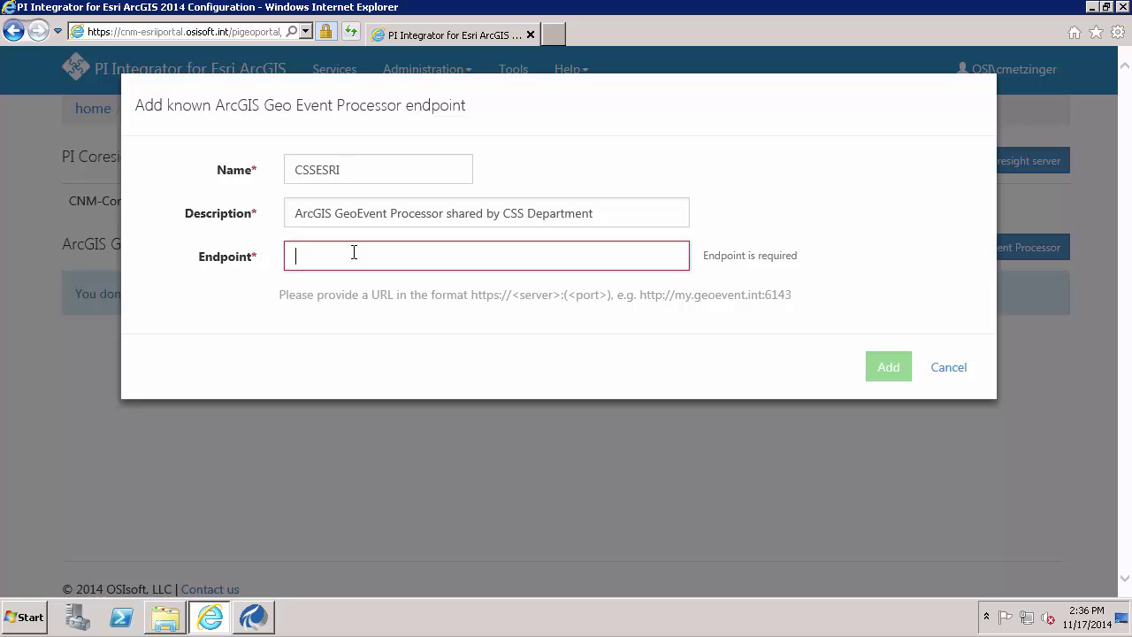
pyautogui.write('https:')
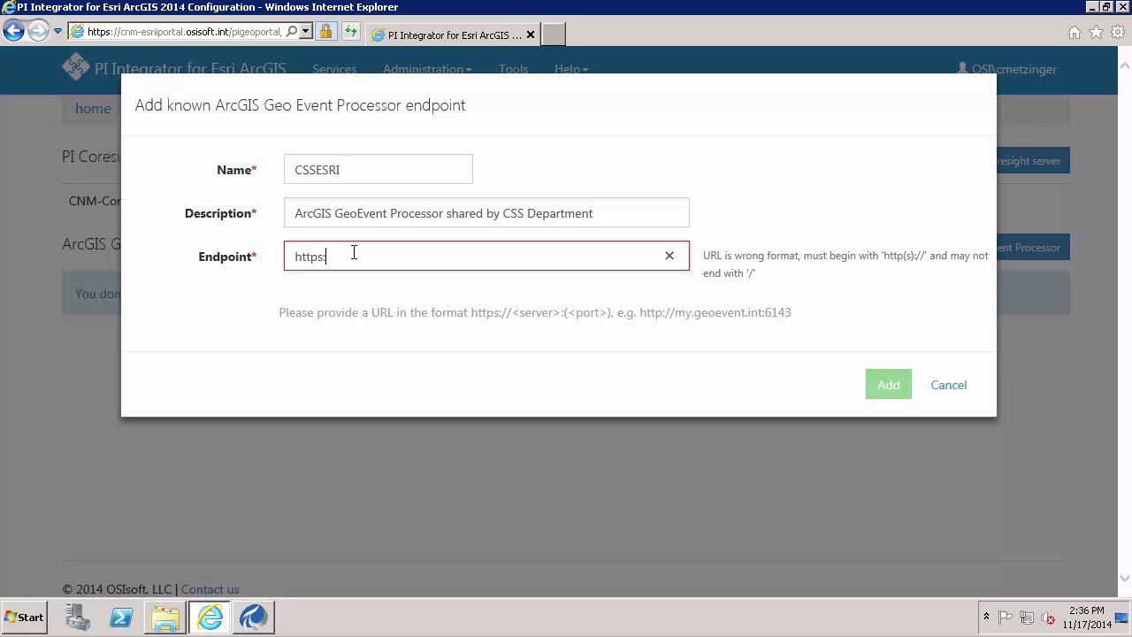
pyautogui.write('//maps.osisoft.int')
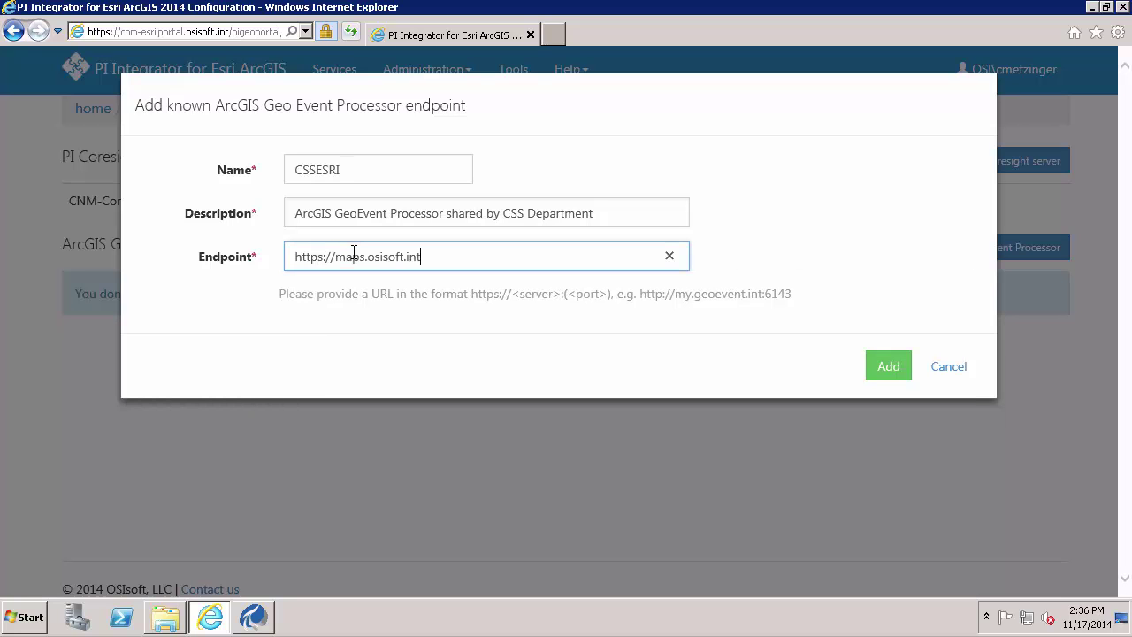
pyautogui.write(':6143')
pyautogui.click(902, 368)
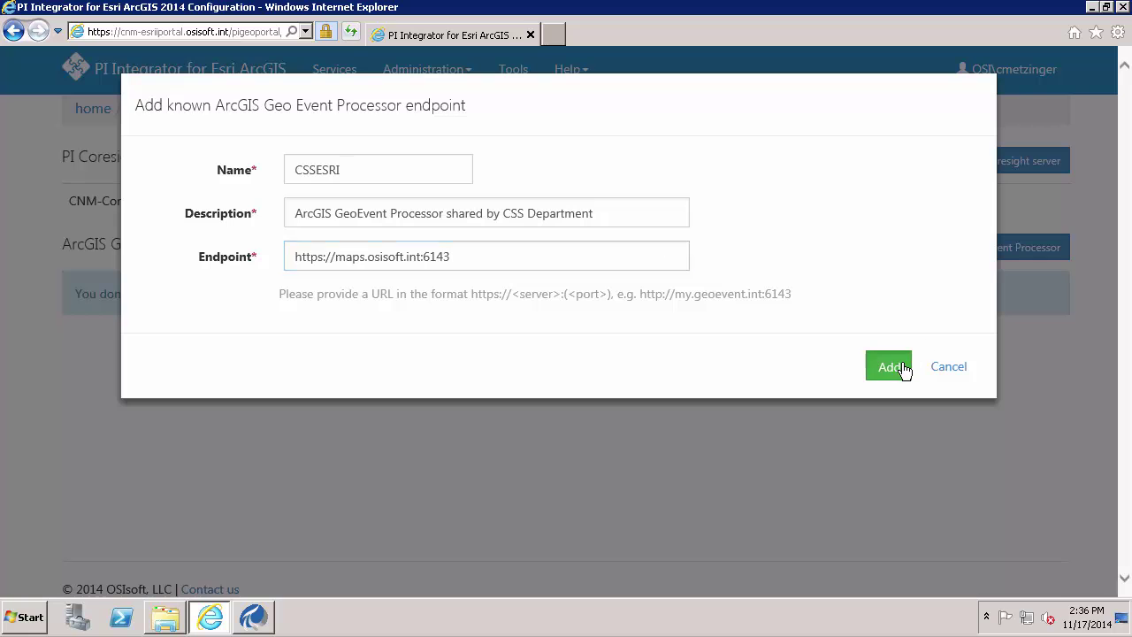